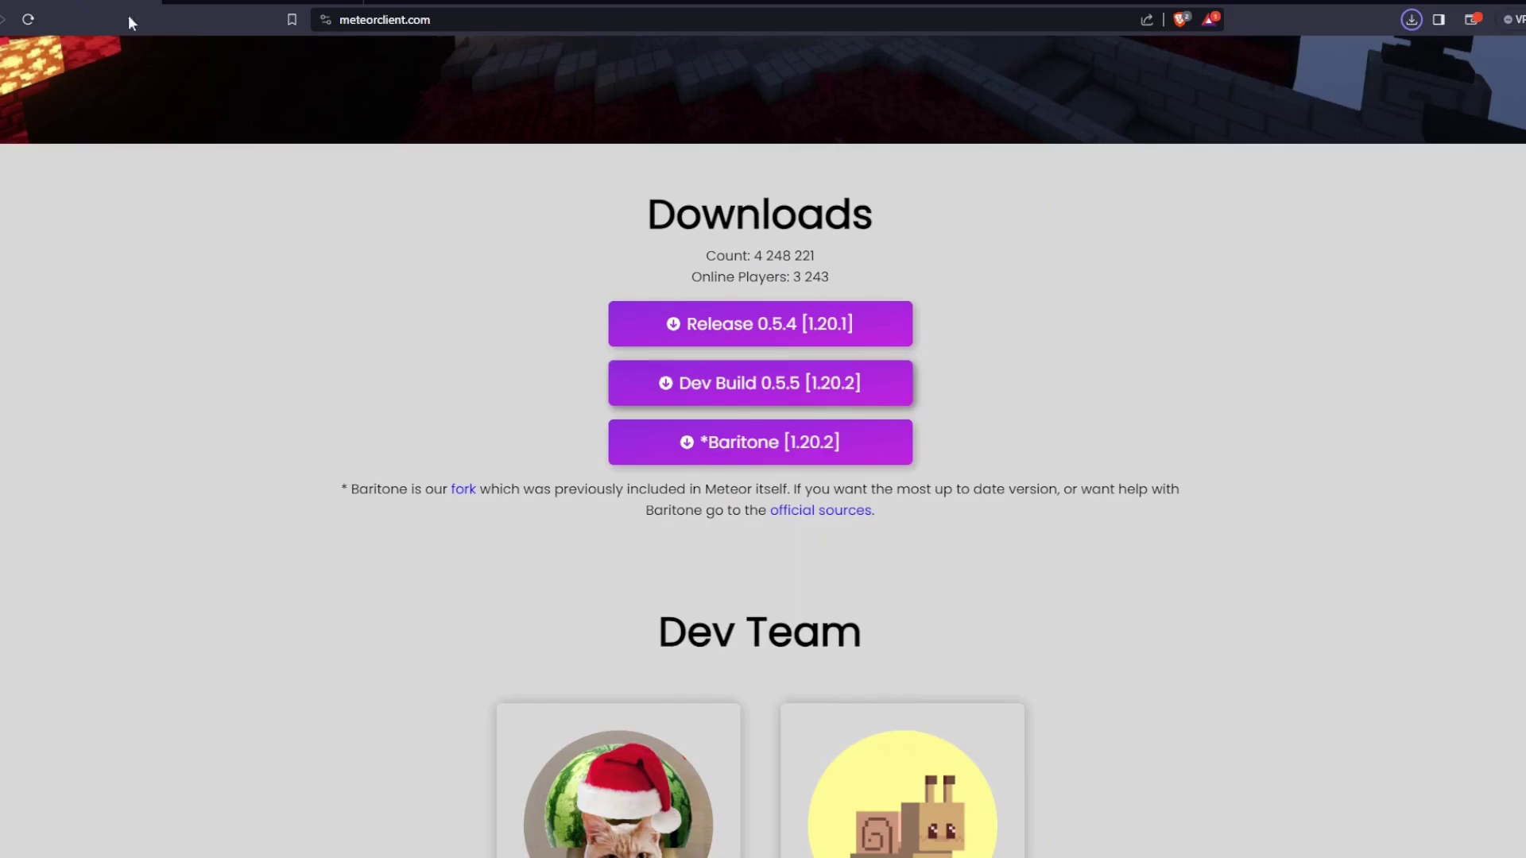
Step: Download the Fabric installer's universal jar, fabric-installer-0.11.2.jar, from the Fabric website to the Desktop
click(115, 3)
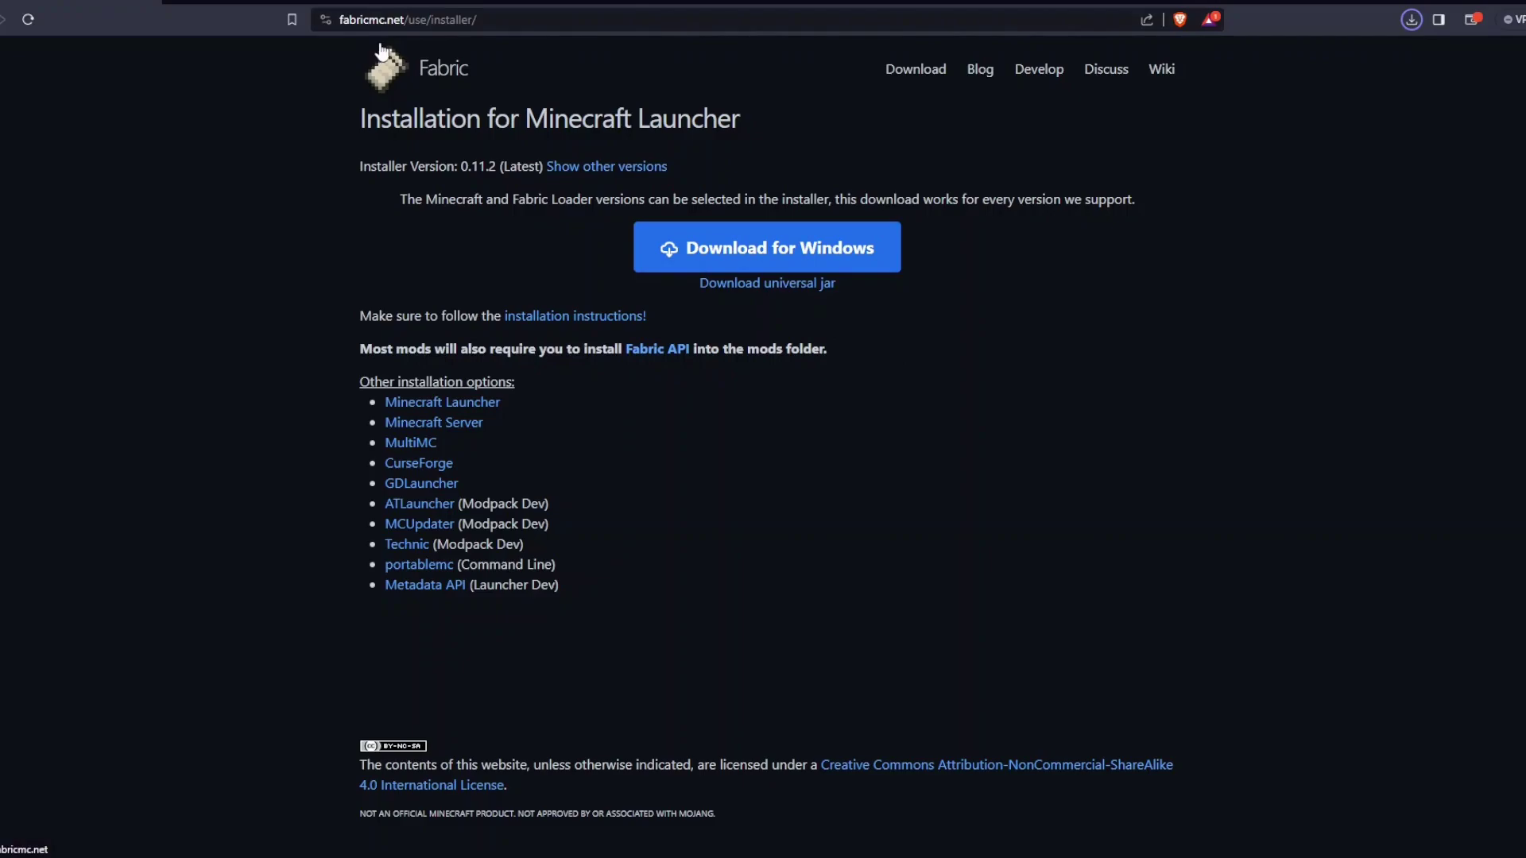
click(755, 285)
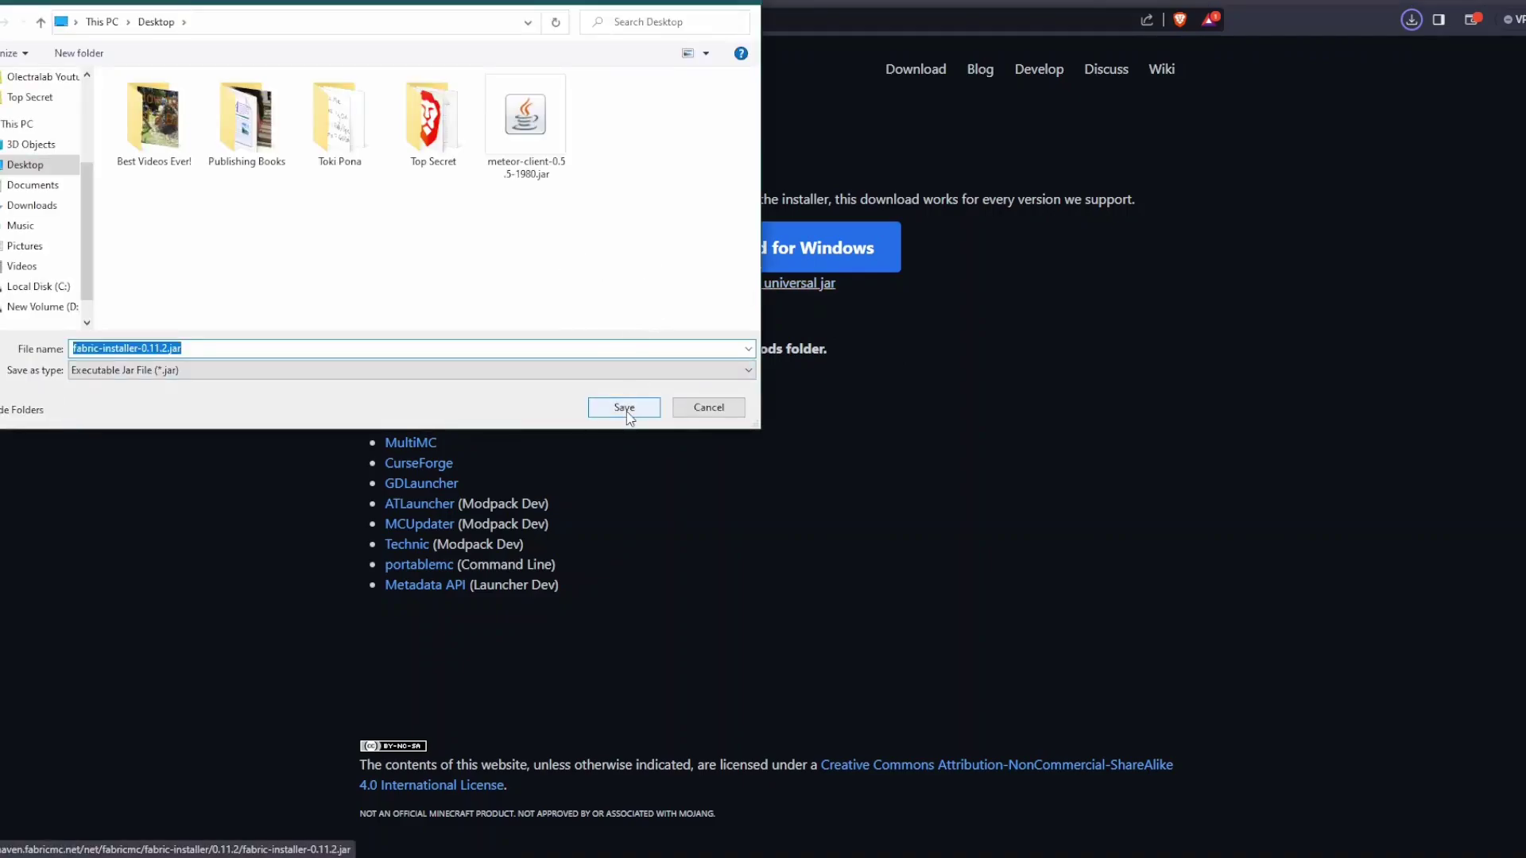
click(626, 410)
click(625, 408)
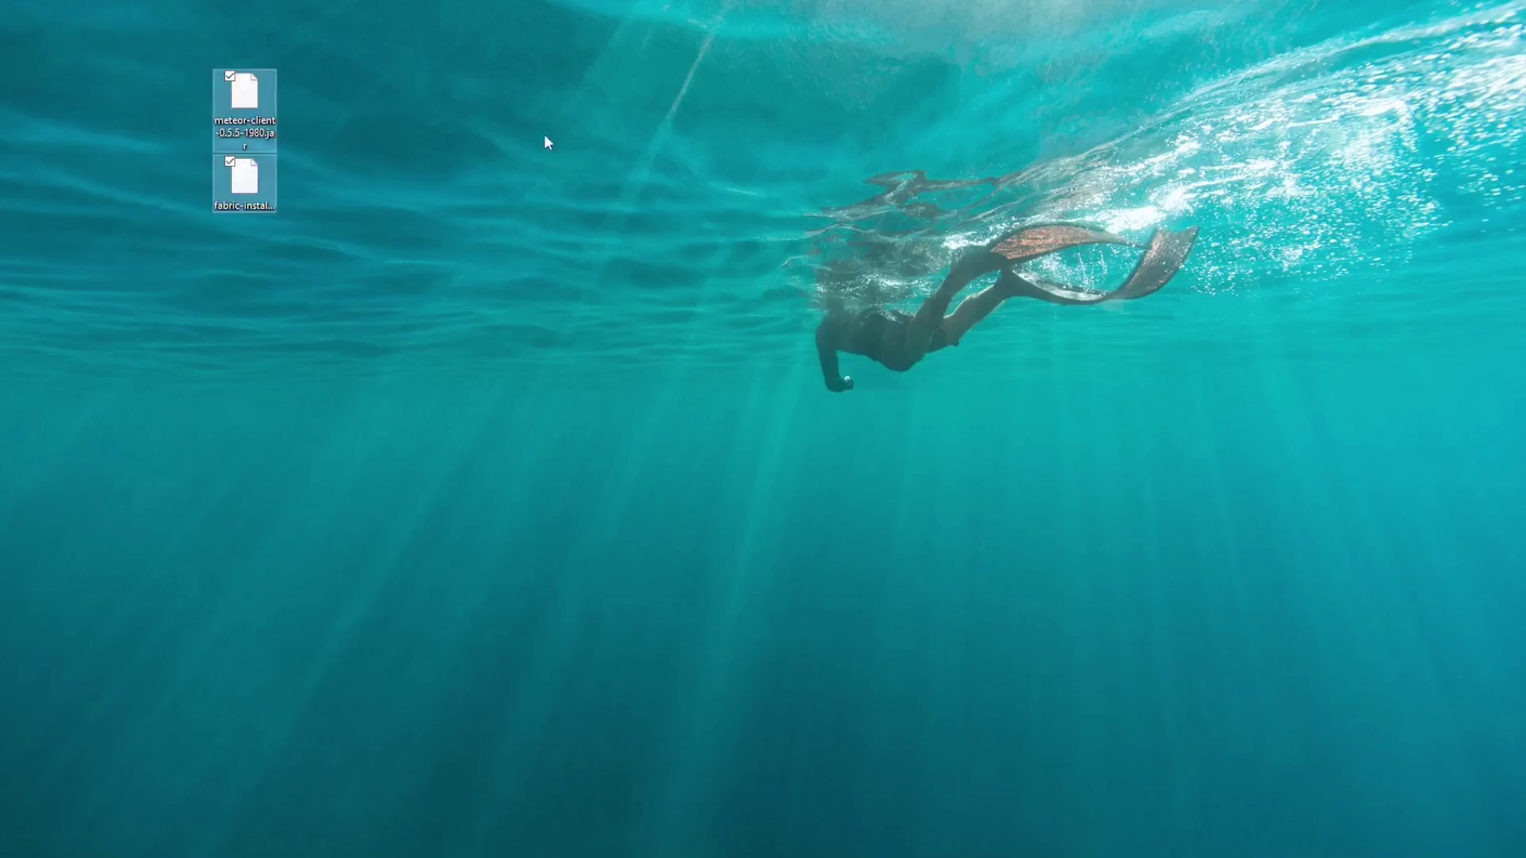
Step: Open the Fabric installer jar with Java(TM) Platform SE binary and make it the default app for .jar files
click(244, 99)
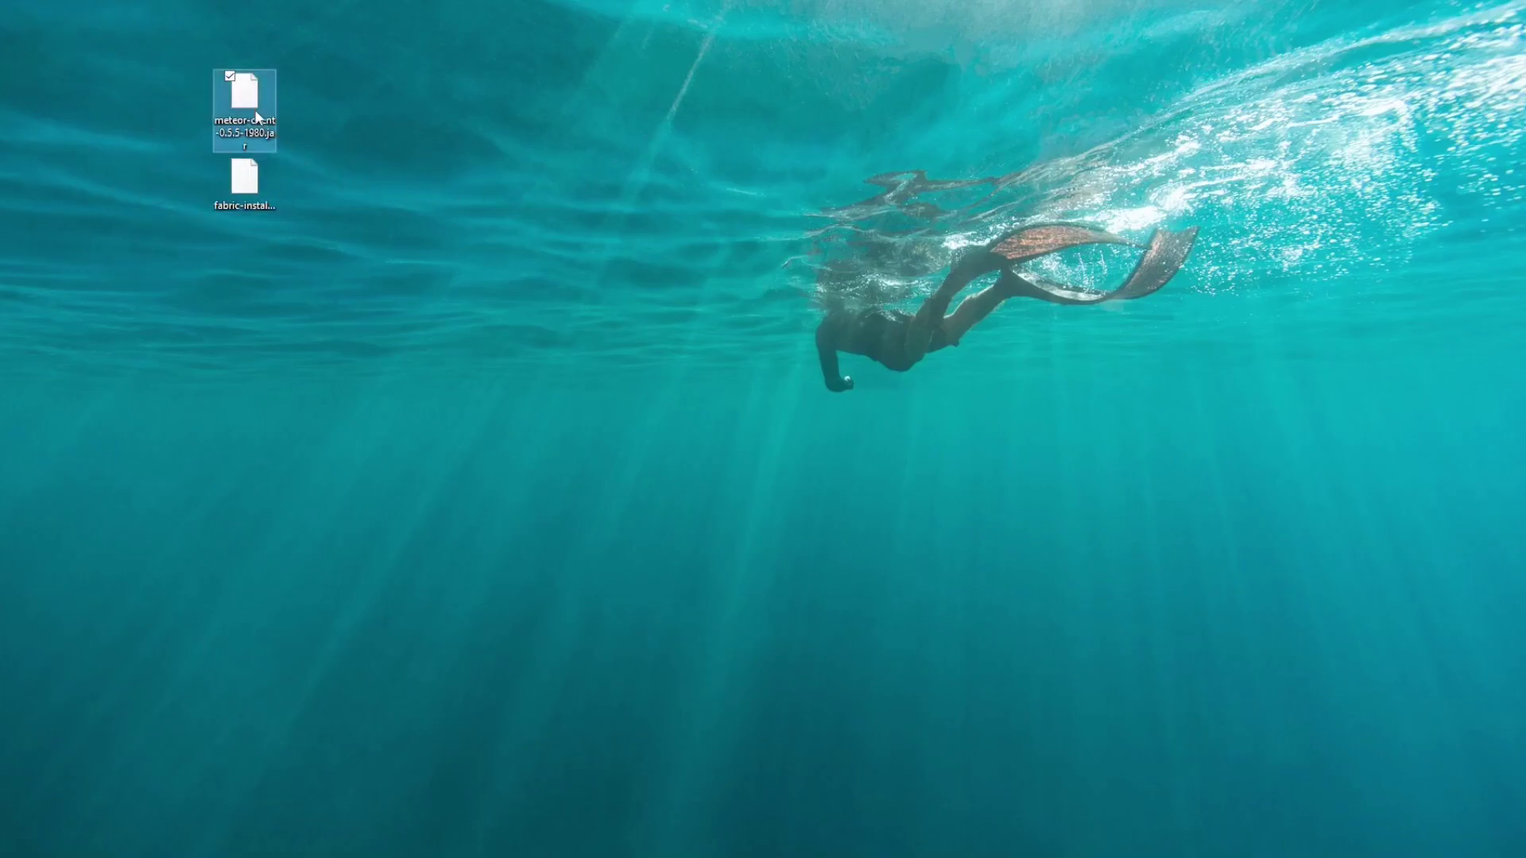
click(261, 191)
right_click(262, 191)
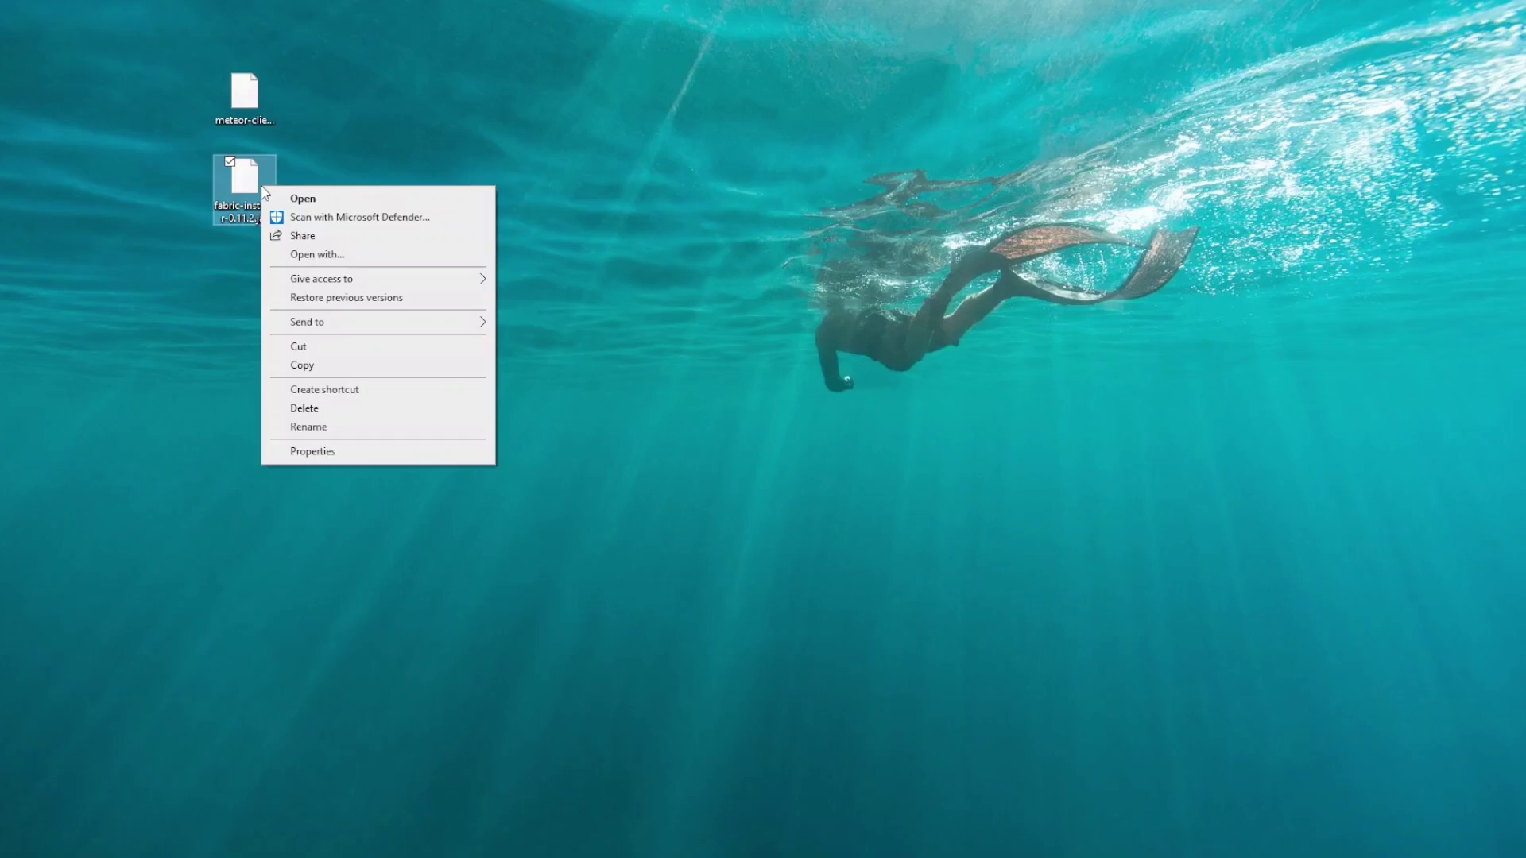
click(338, 254)
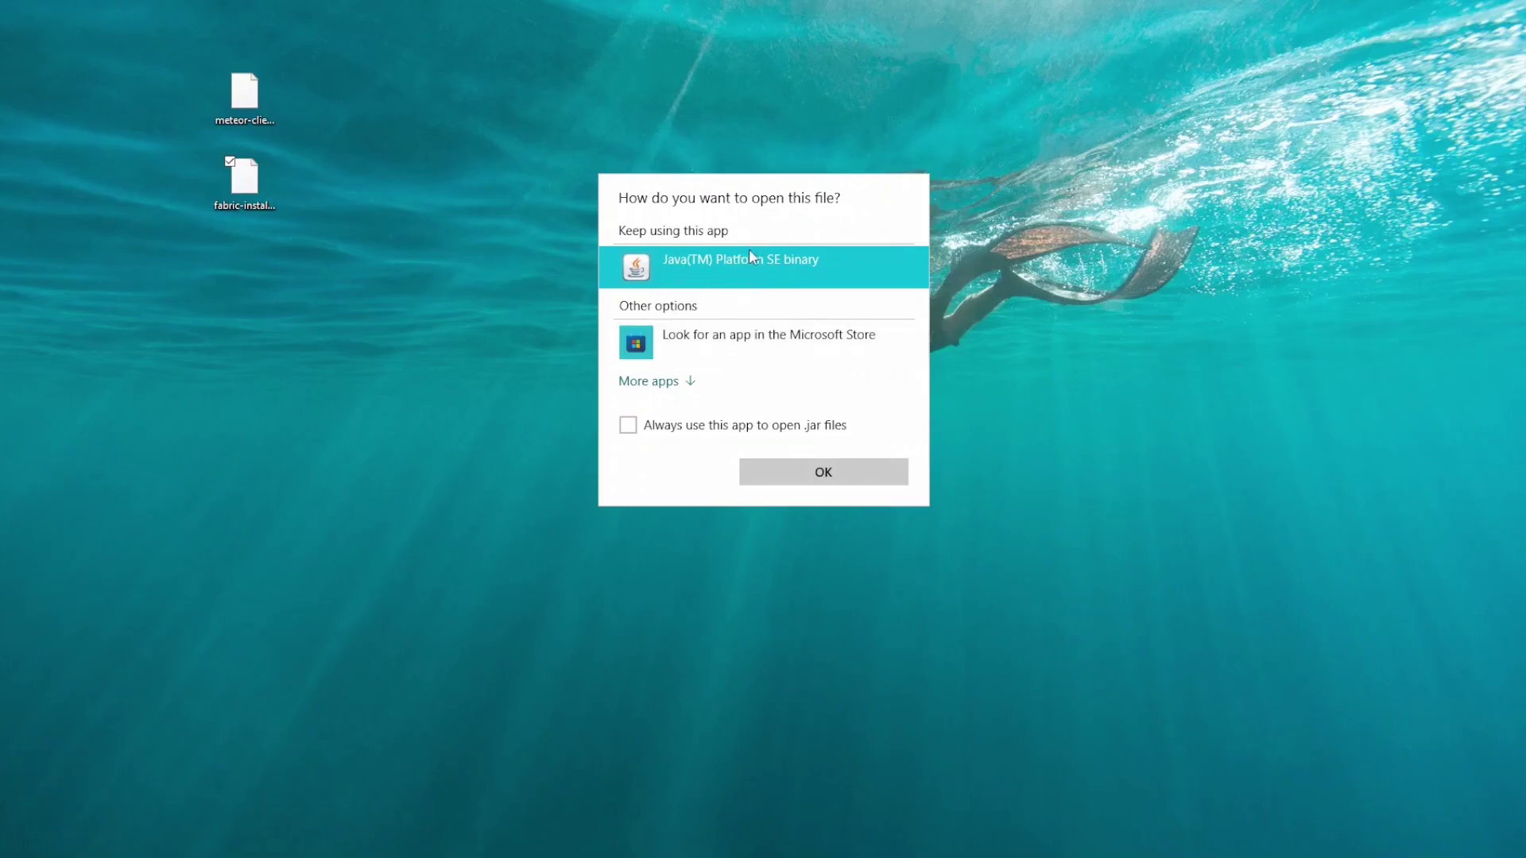
click(628, 425)
click(628, 426)
click(827, 475)
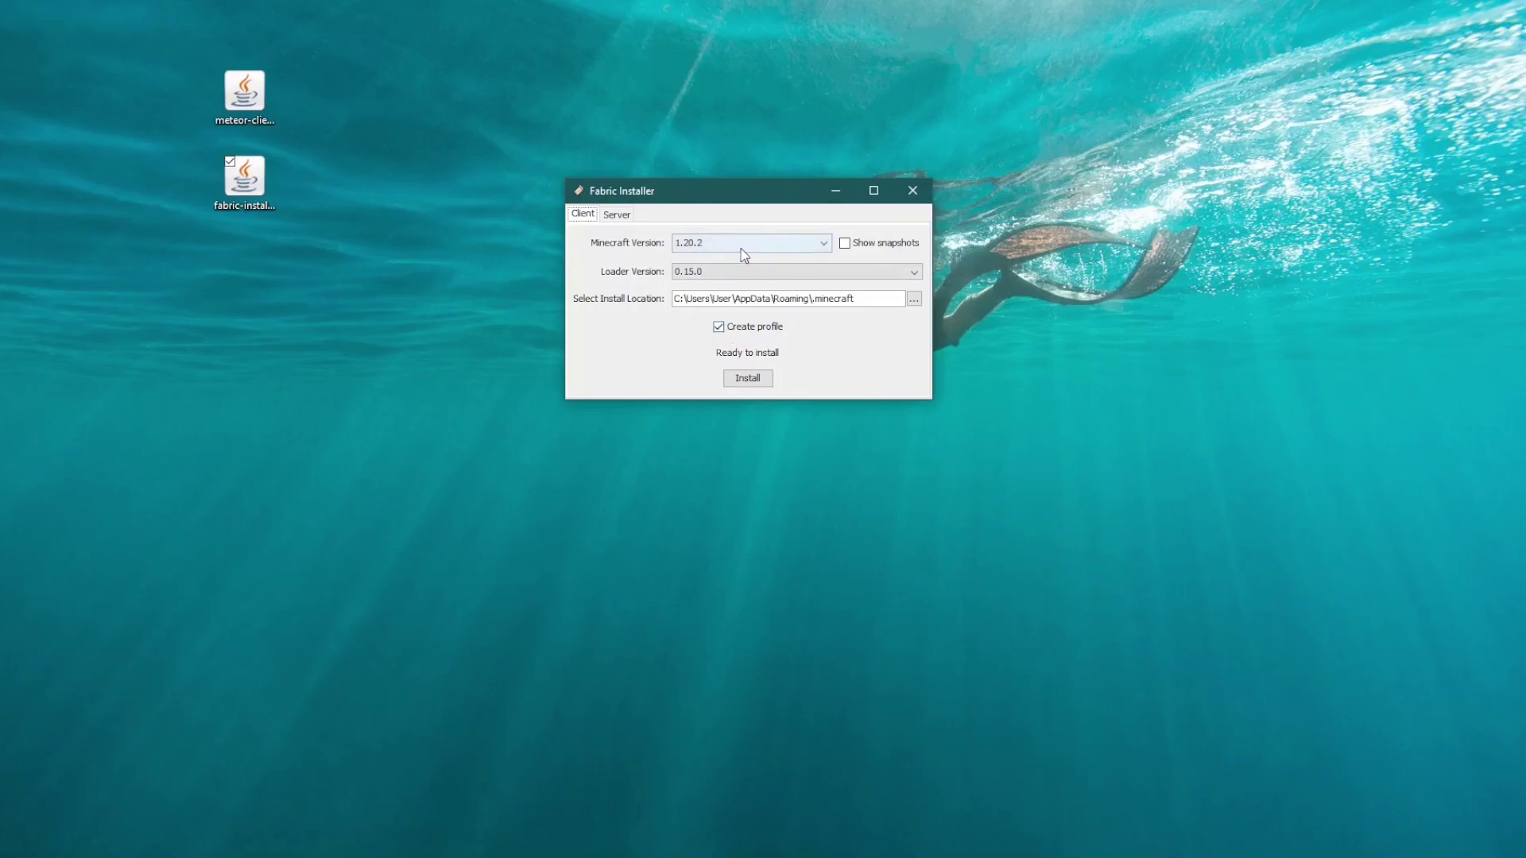
Step: Install Fabric Loader 0.15.0 for Minecraft 1.20.2, close the installer and delete its jar from the desktop
click(748, 378)
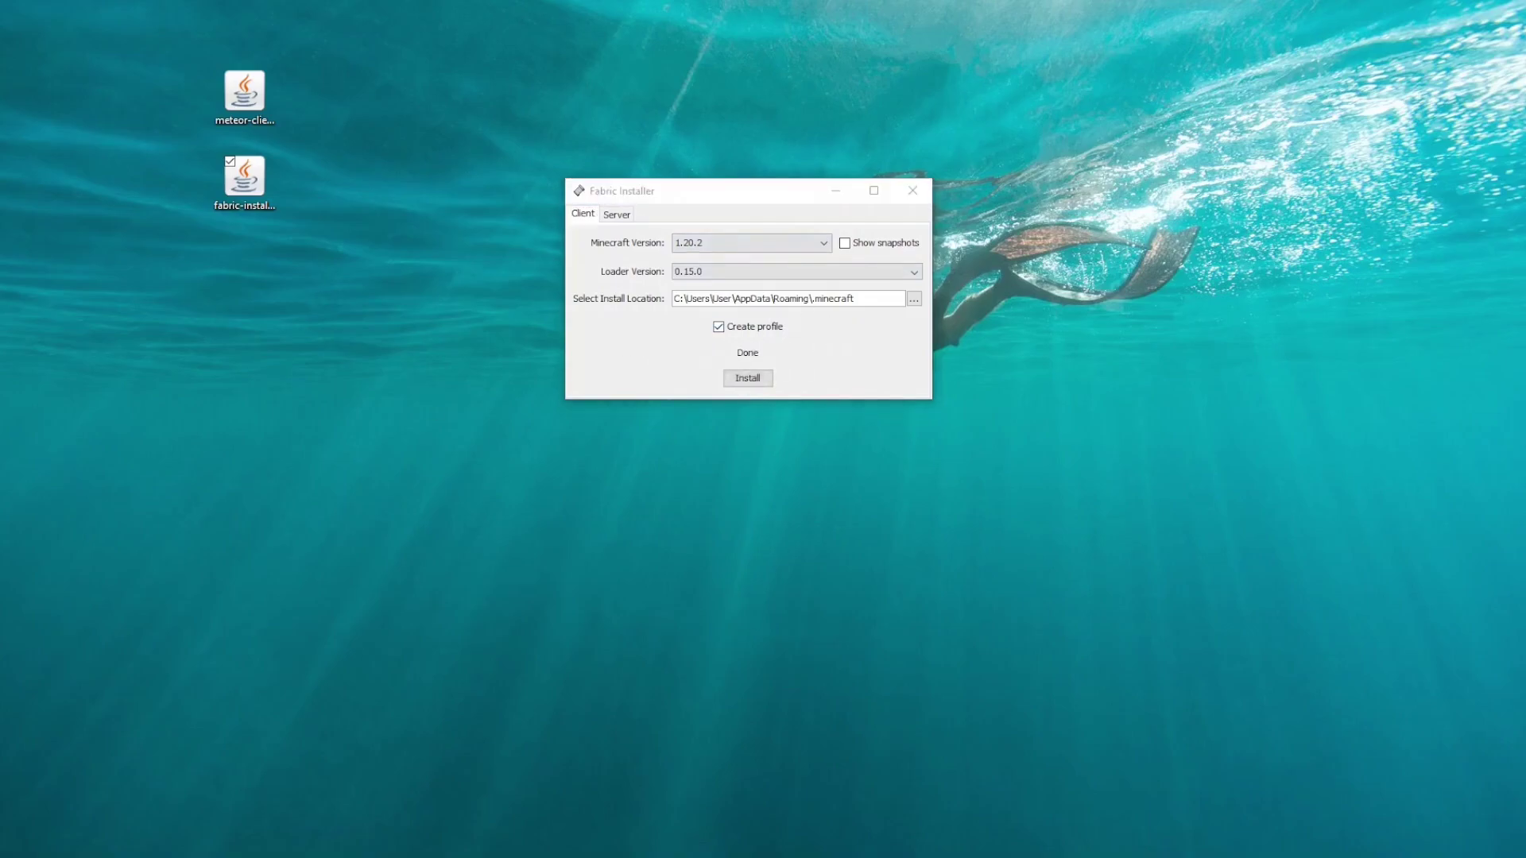
drag(371, 254, 497, 371)
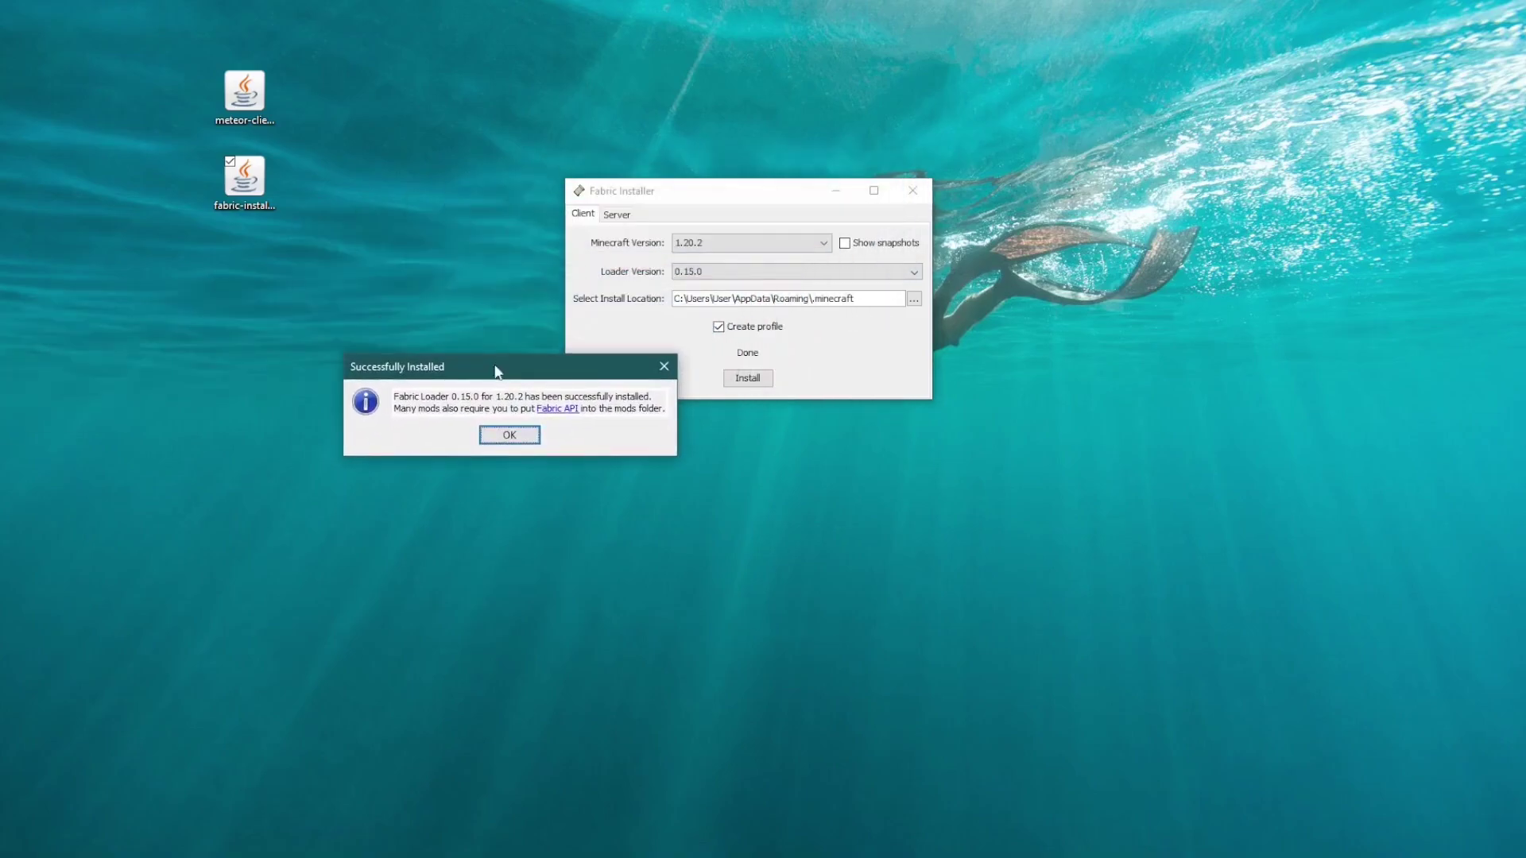
click(516, 436)
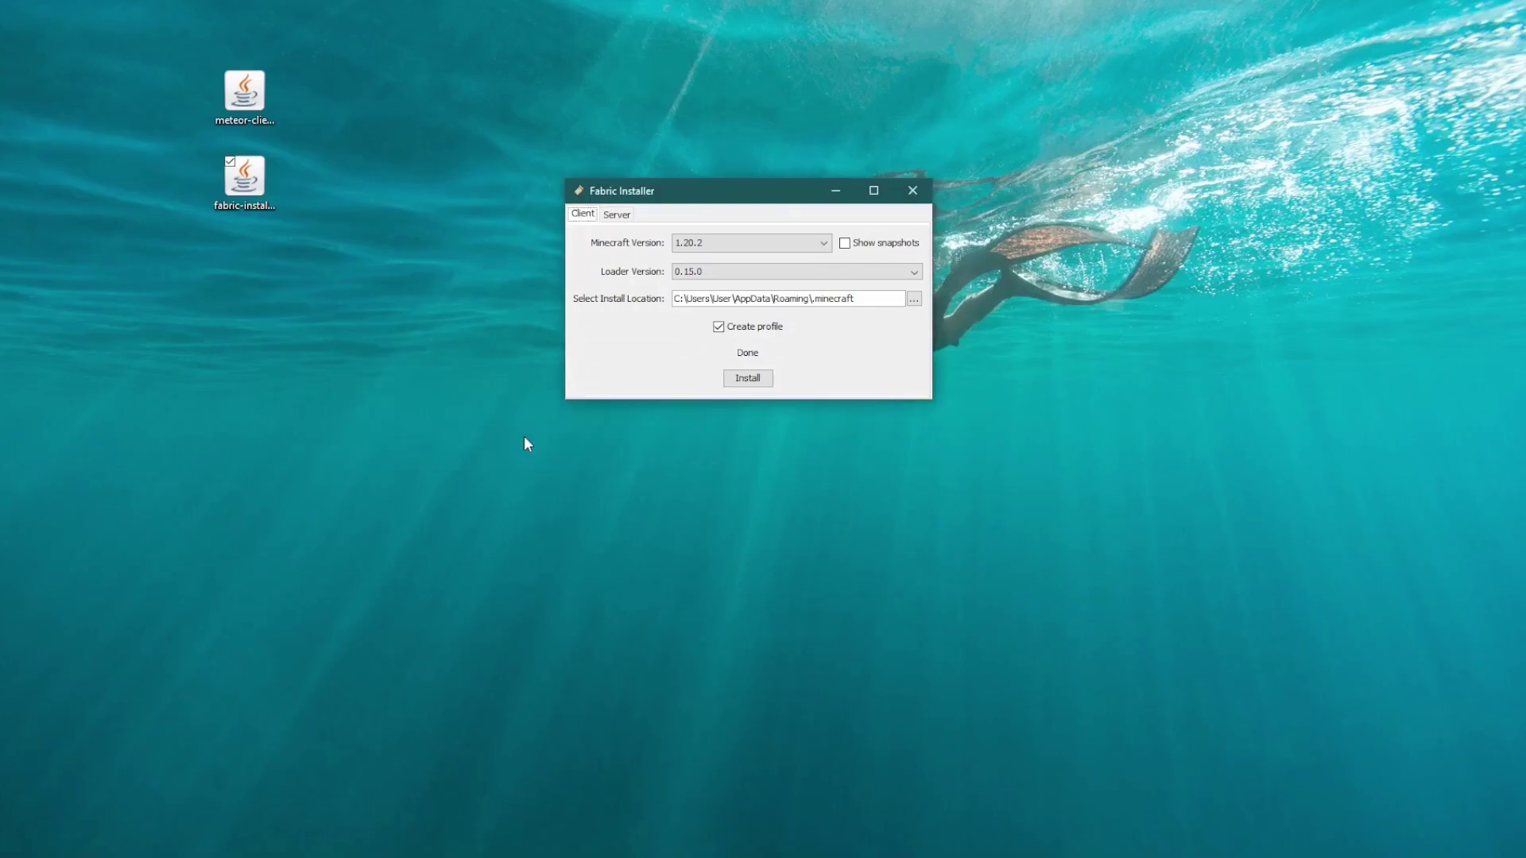
click(912, 190)
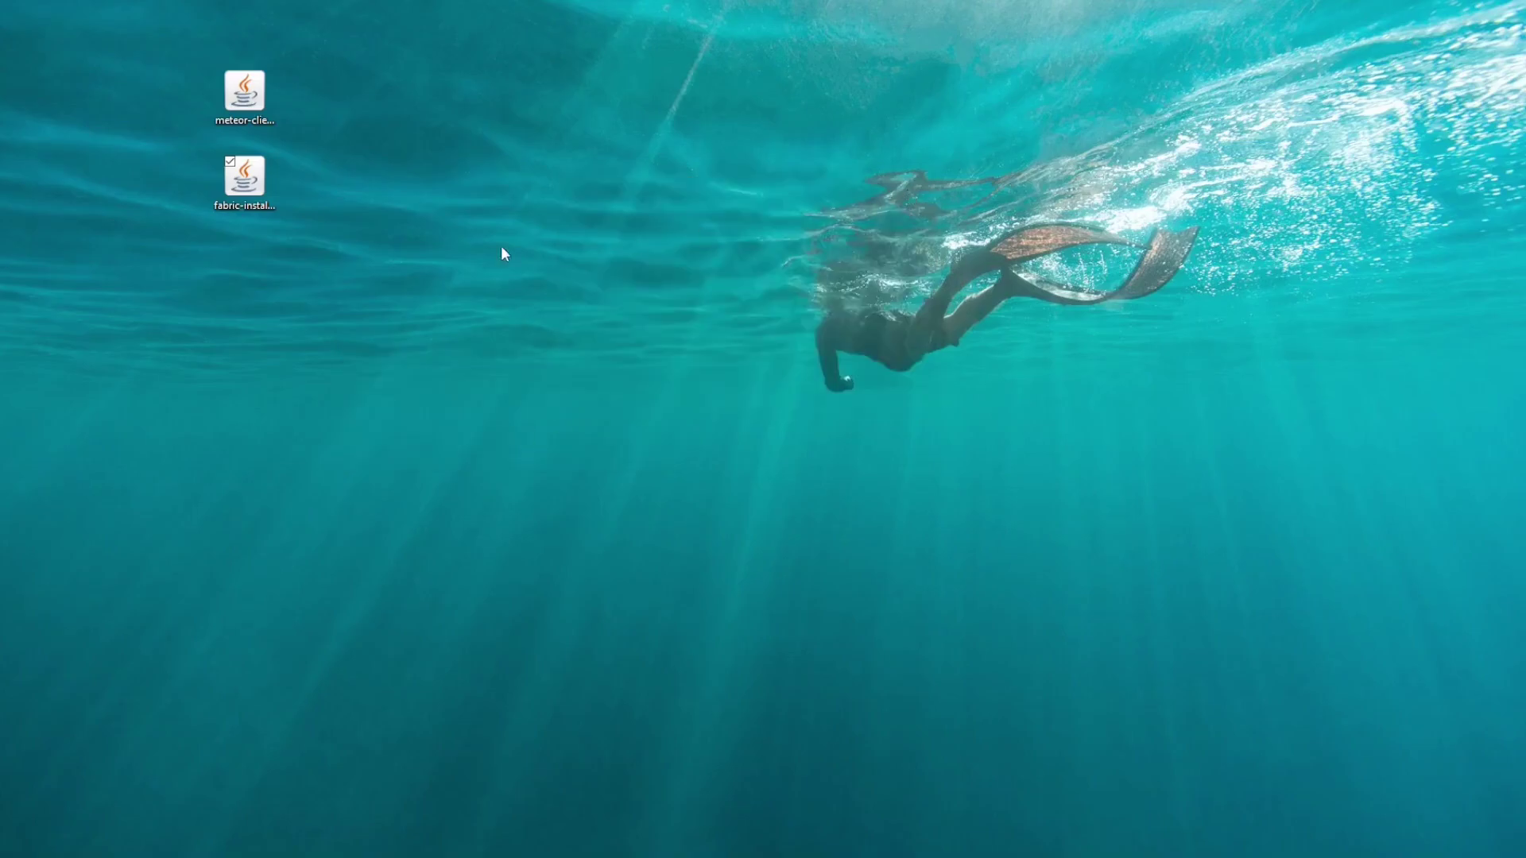
drag(244, 179, 360, 236)
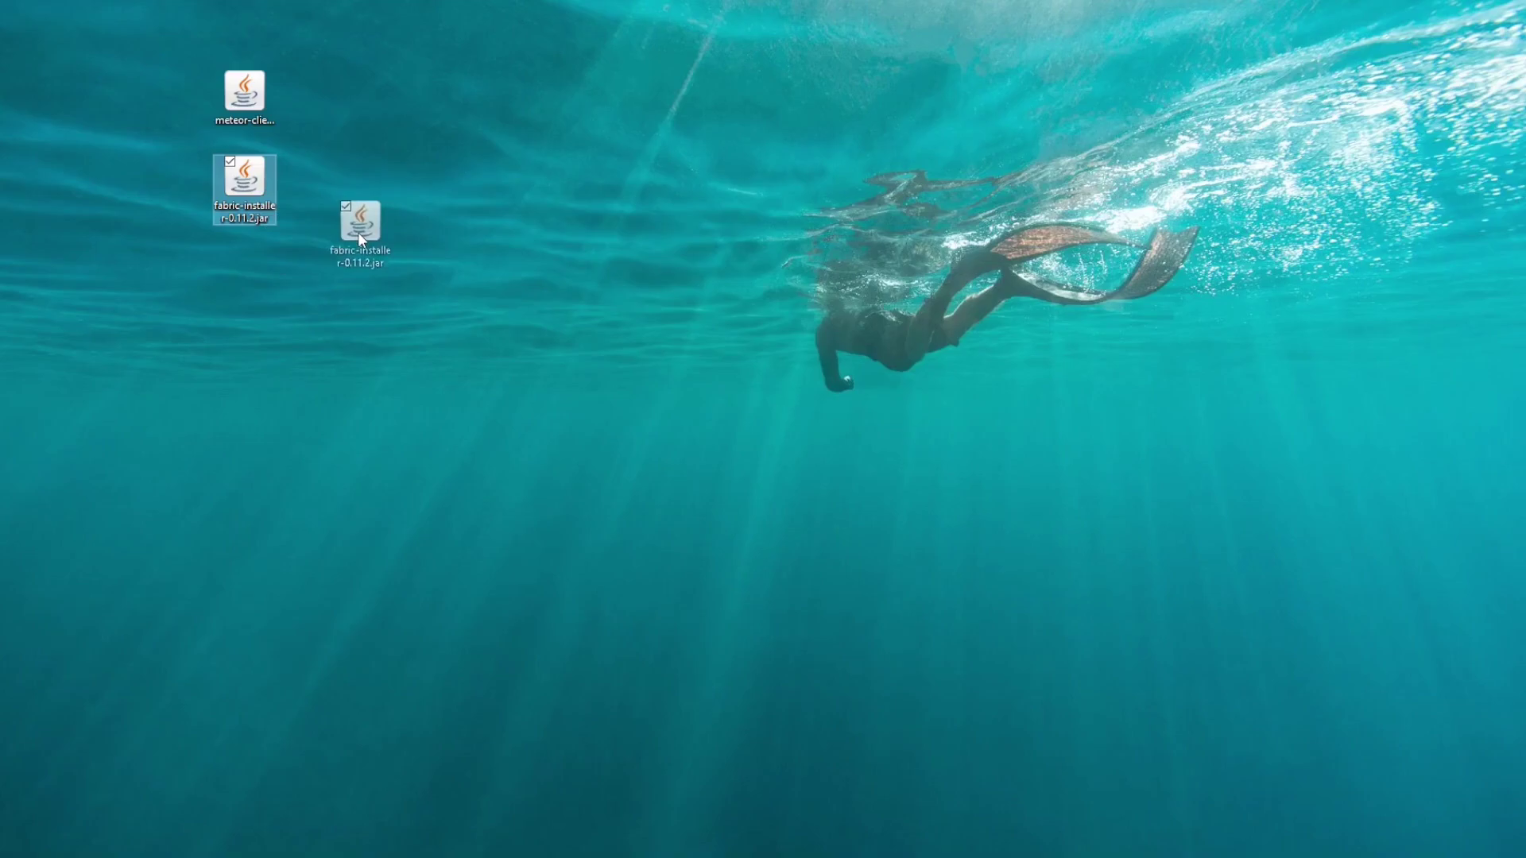
key(Delete)
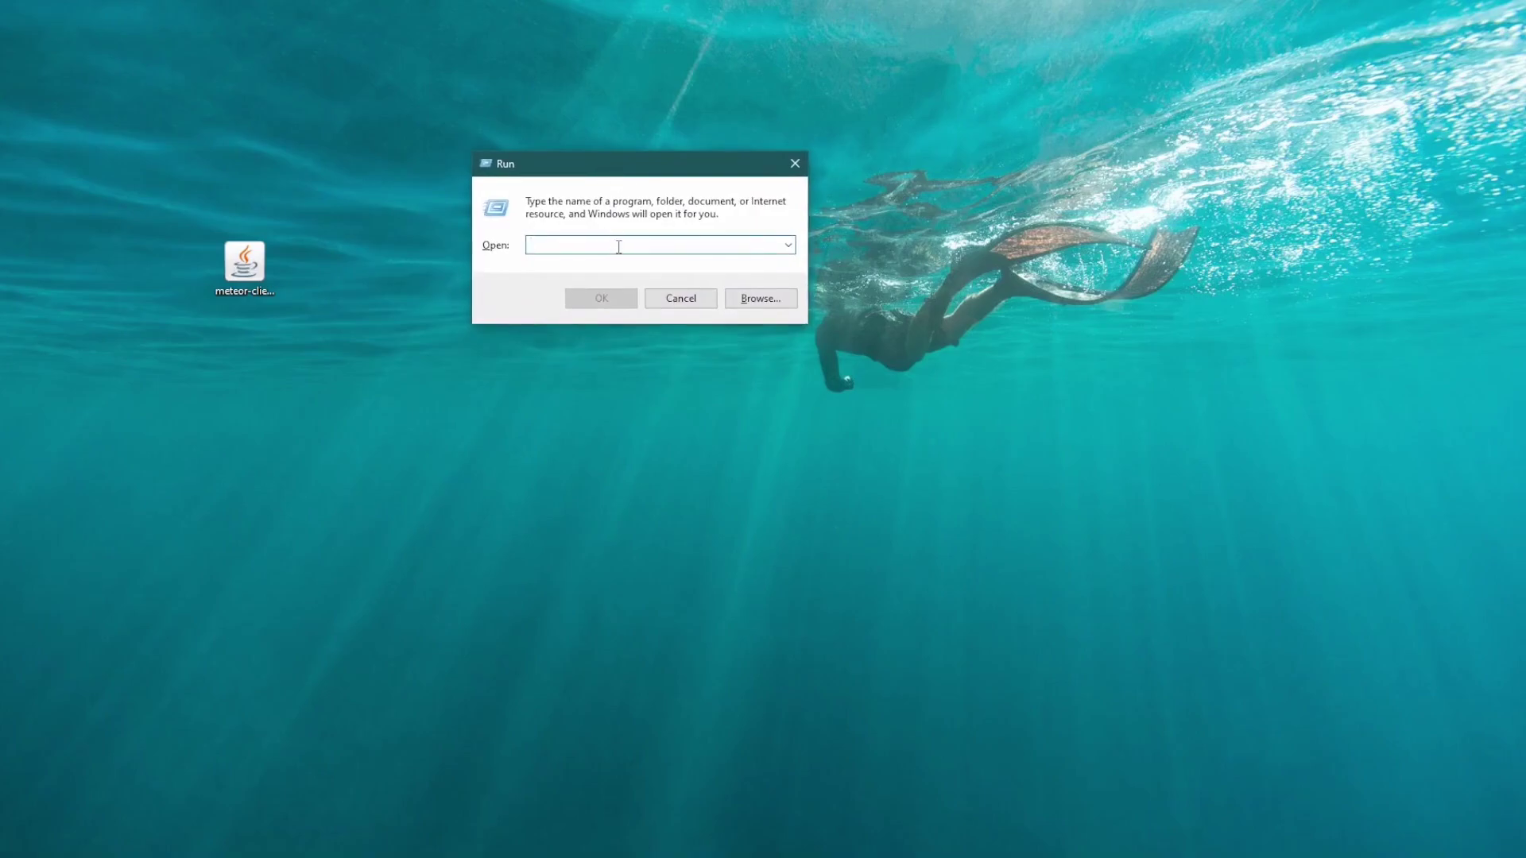
Step: Go to the %appdata% location through Run and open the .minecraft folder
text(%appdata%)
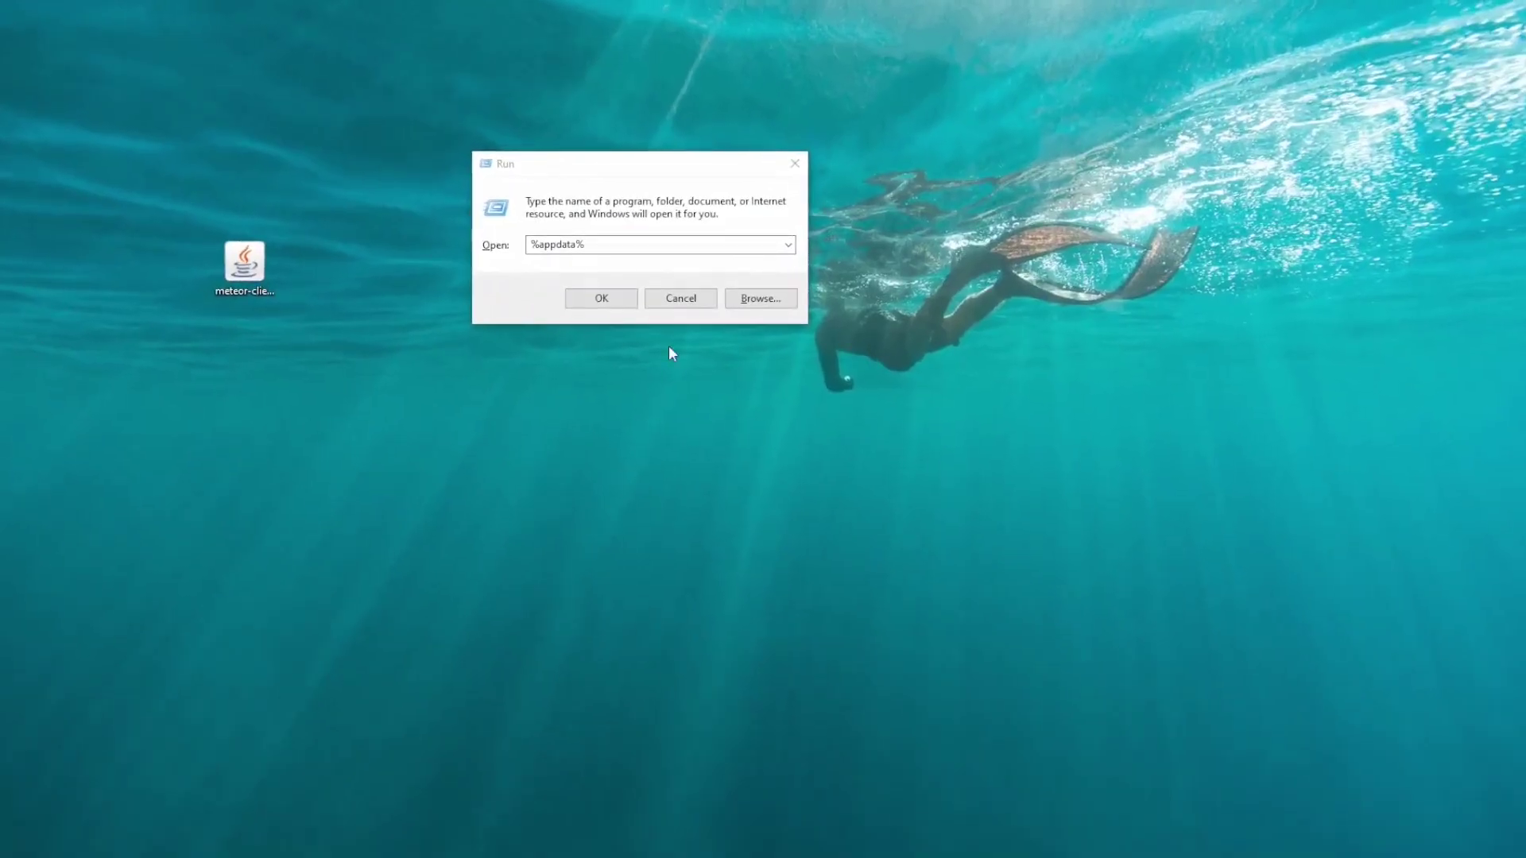
click(607, 303)
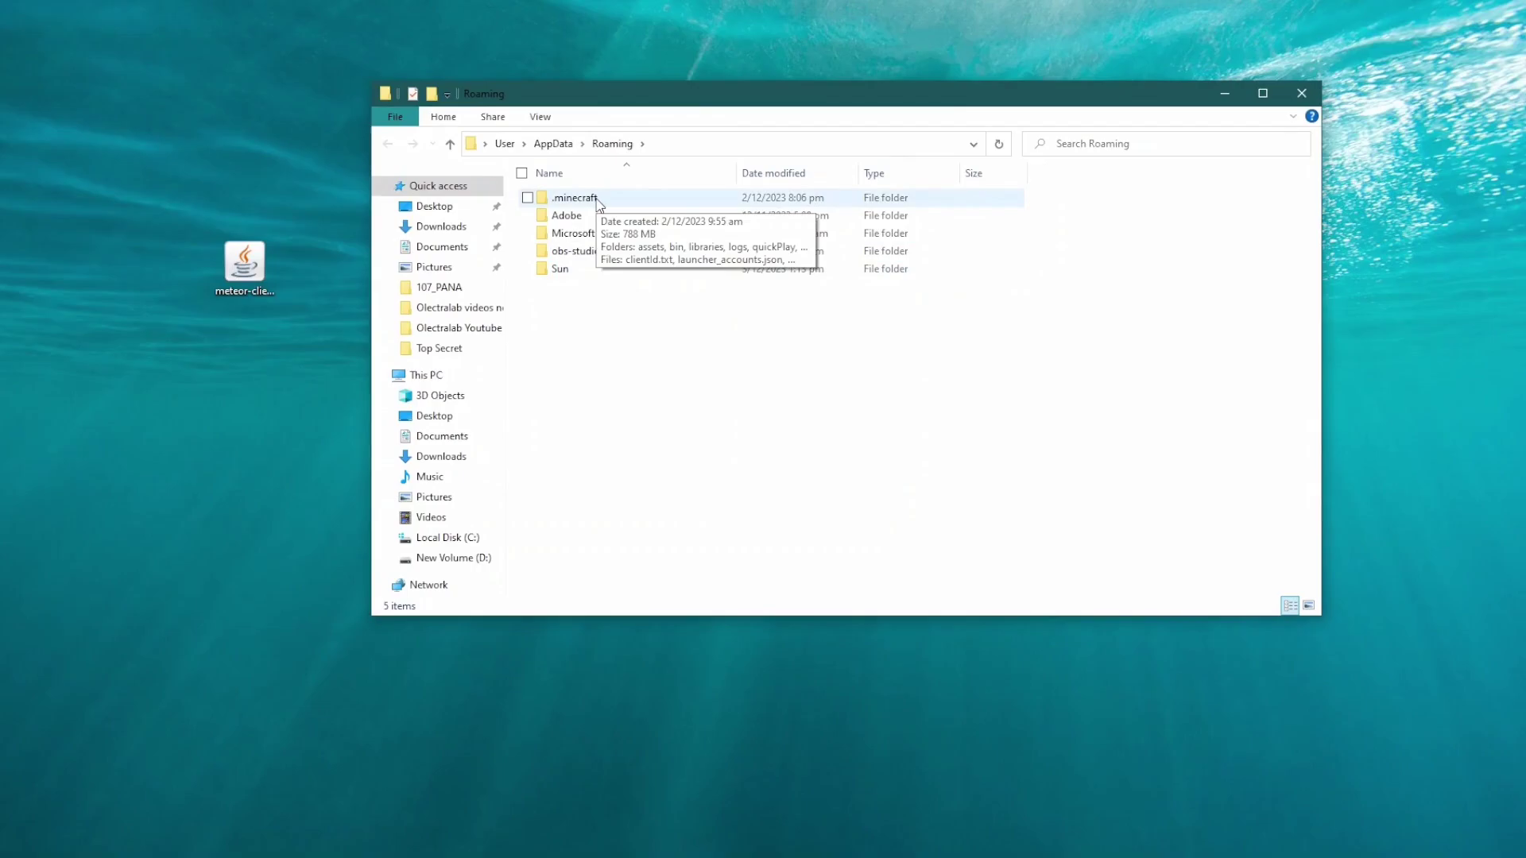
double_click(598, 202)
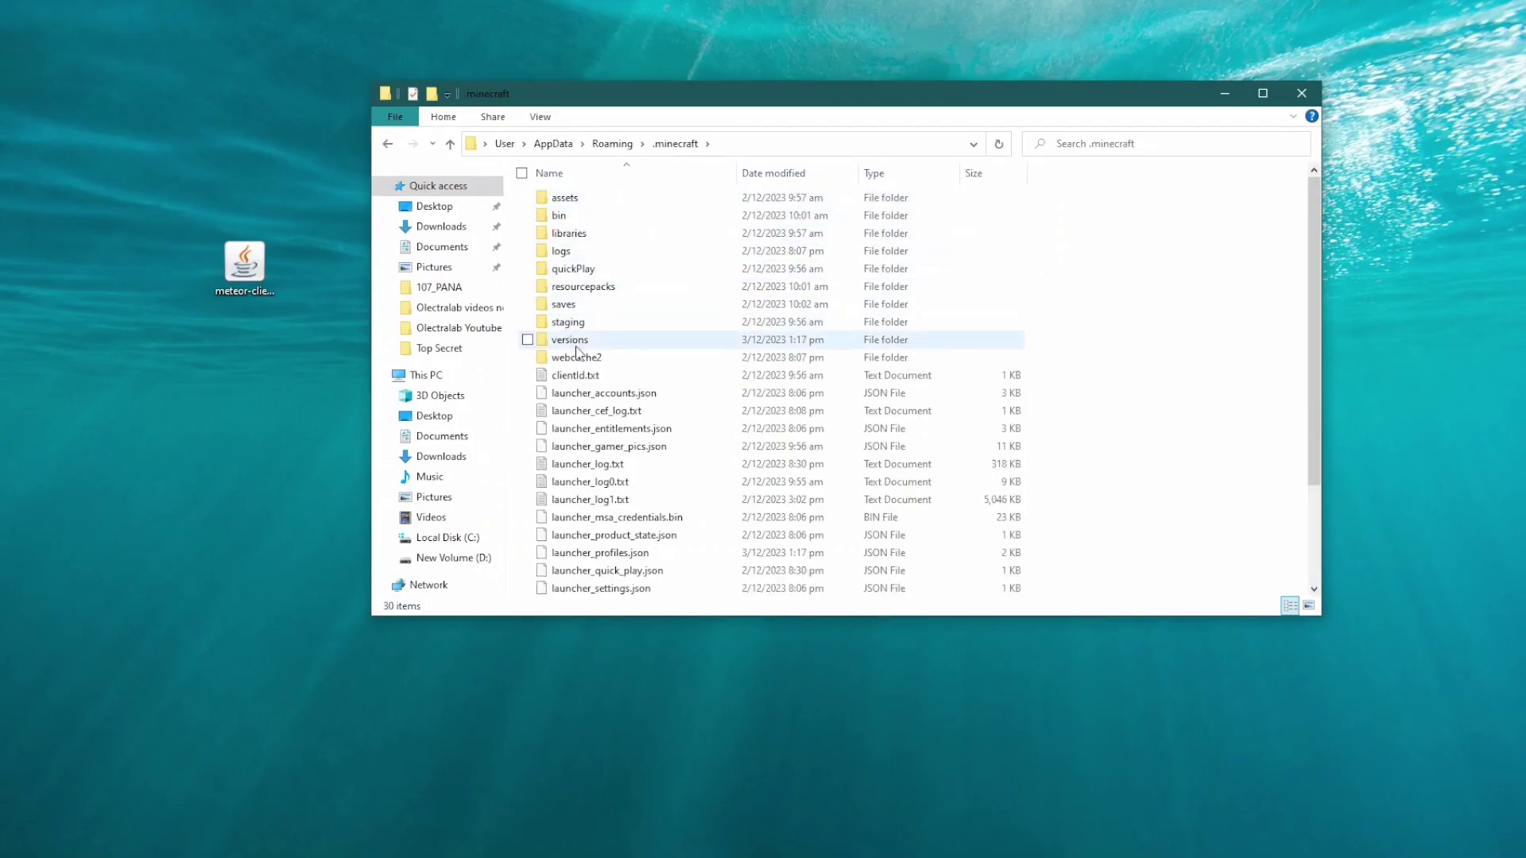
Step: Create a new folder named mods inside the .minecraft folder
scroll(577, 354, down, 3)
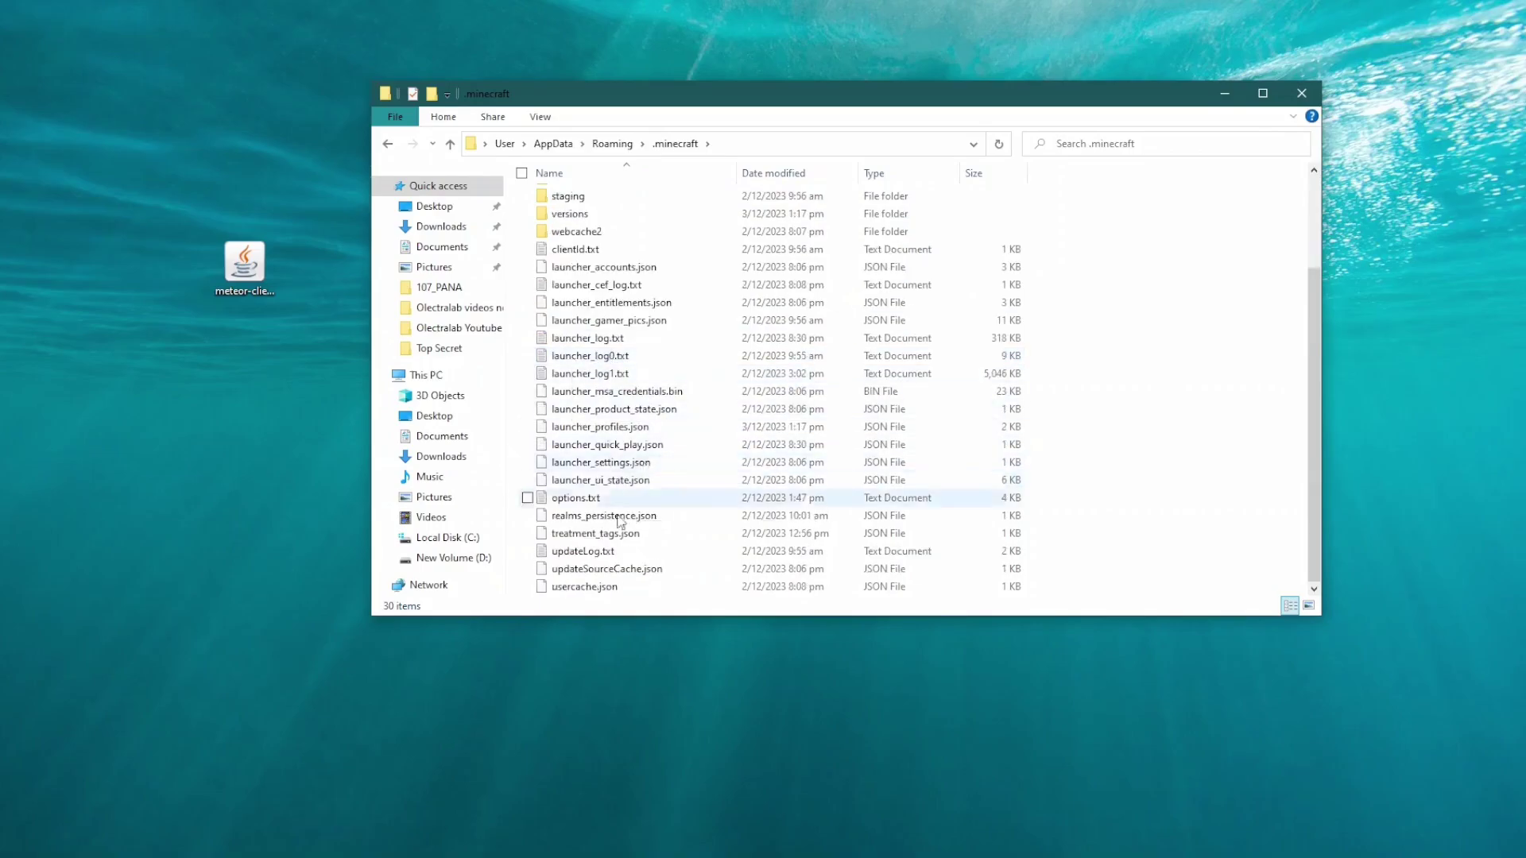
scroll(621, 522, up, 3)
right_click(1039, 221)
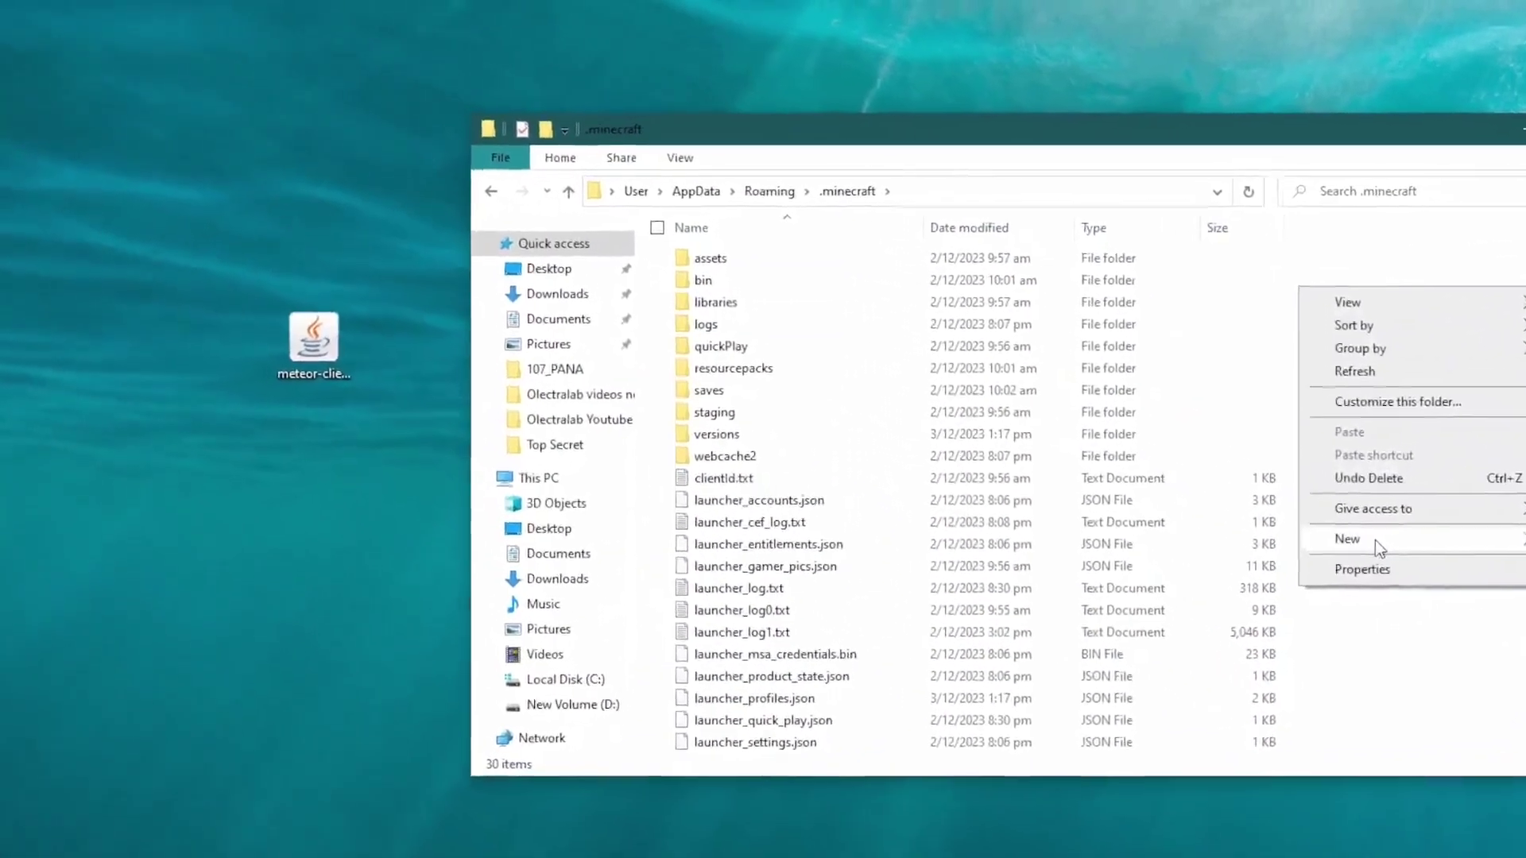
mouse_move(1177, 447)
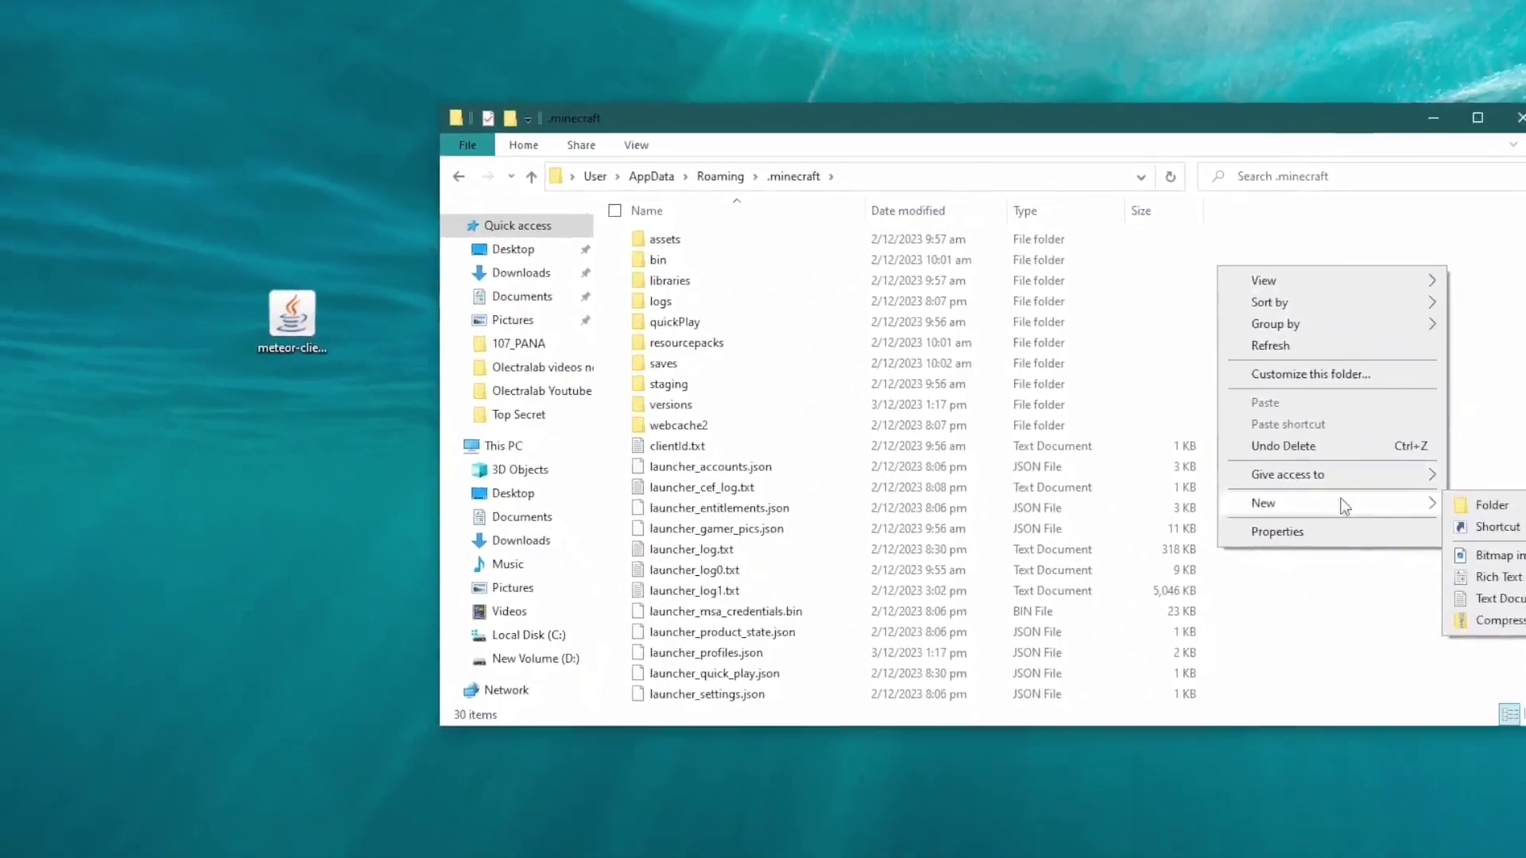
click(1271, 427)
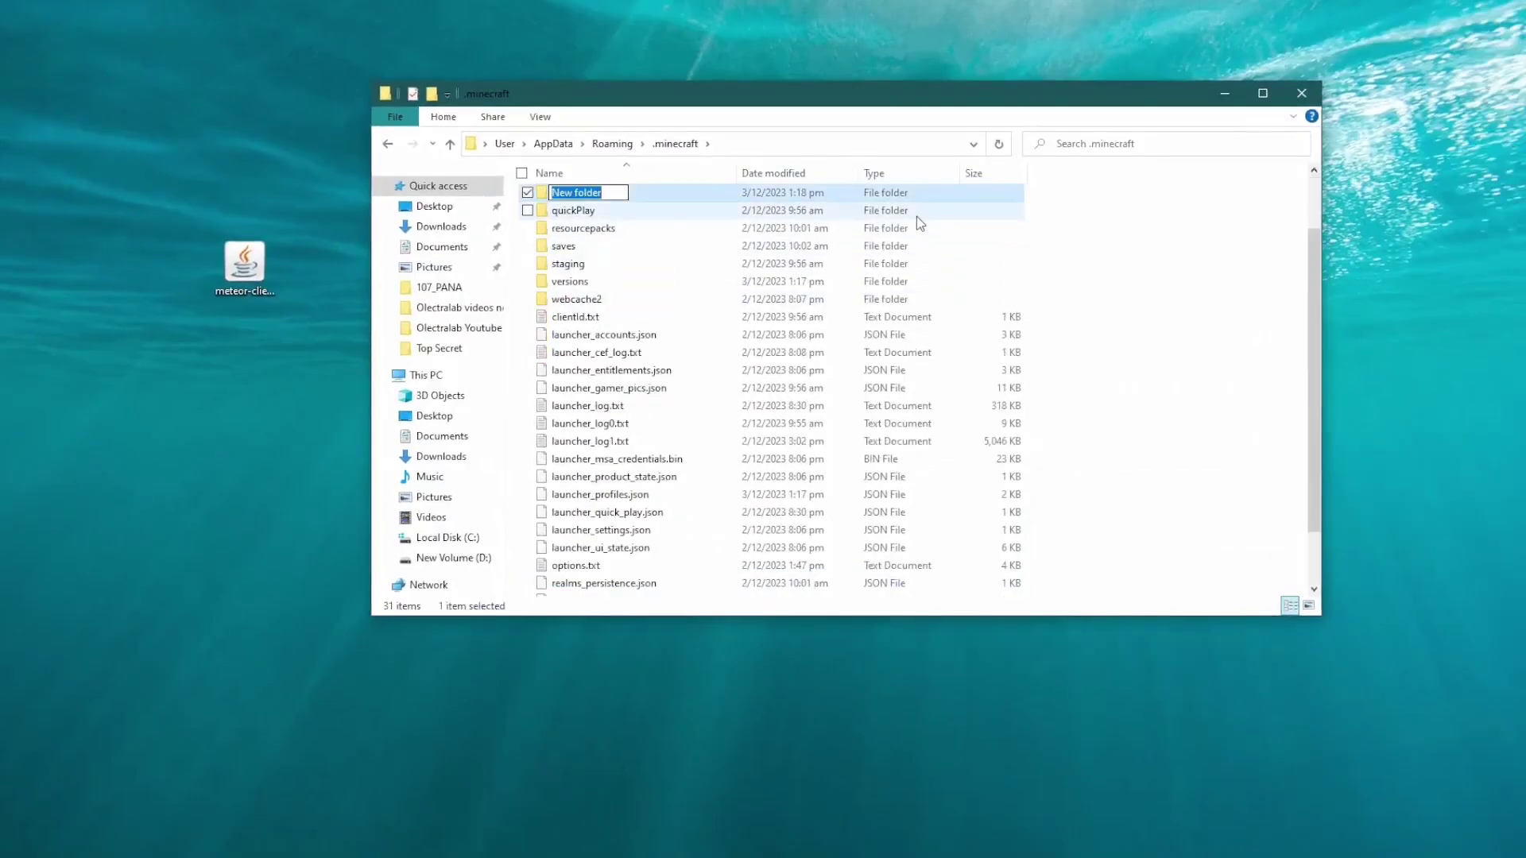
text(mods)
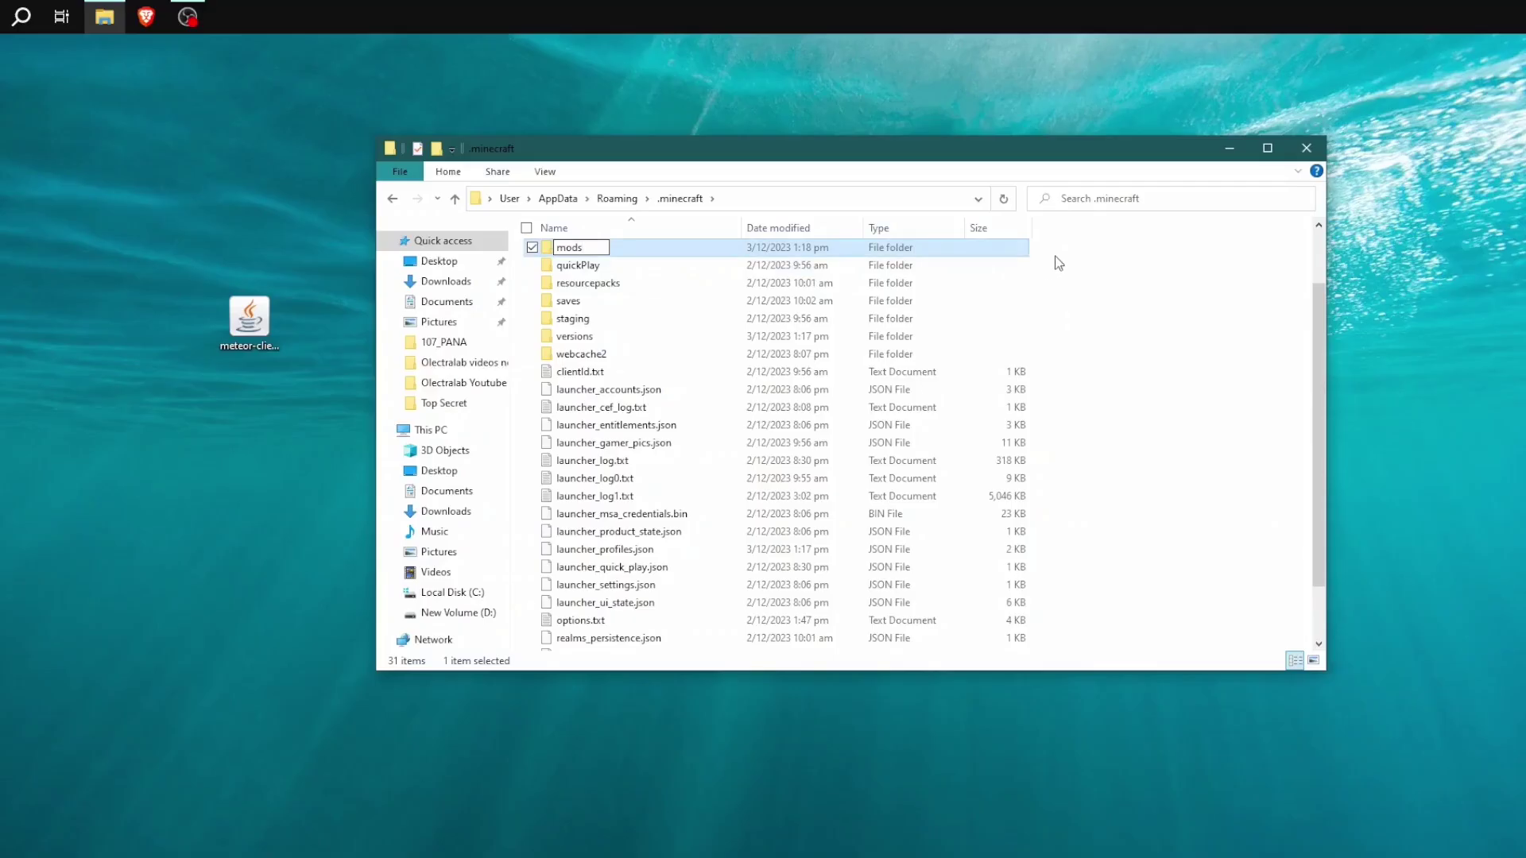
click(1057, 256)
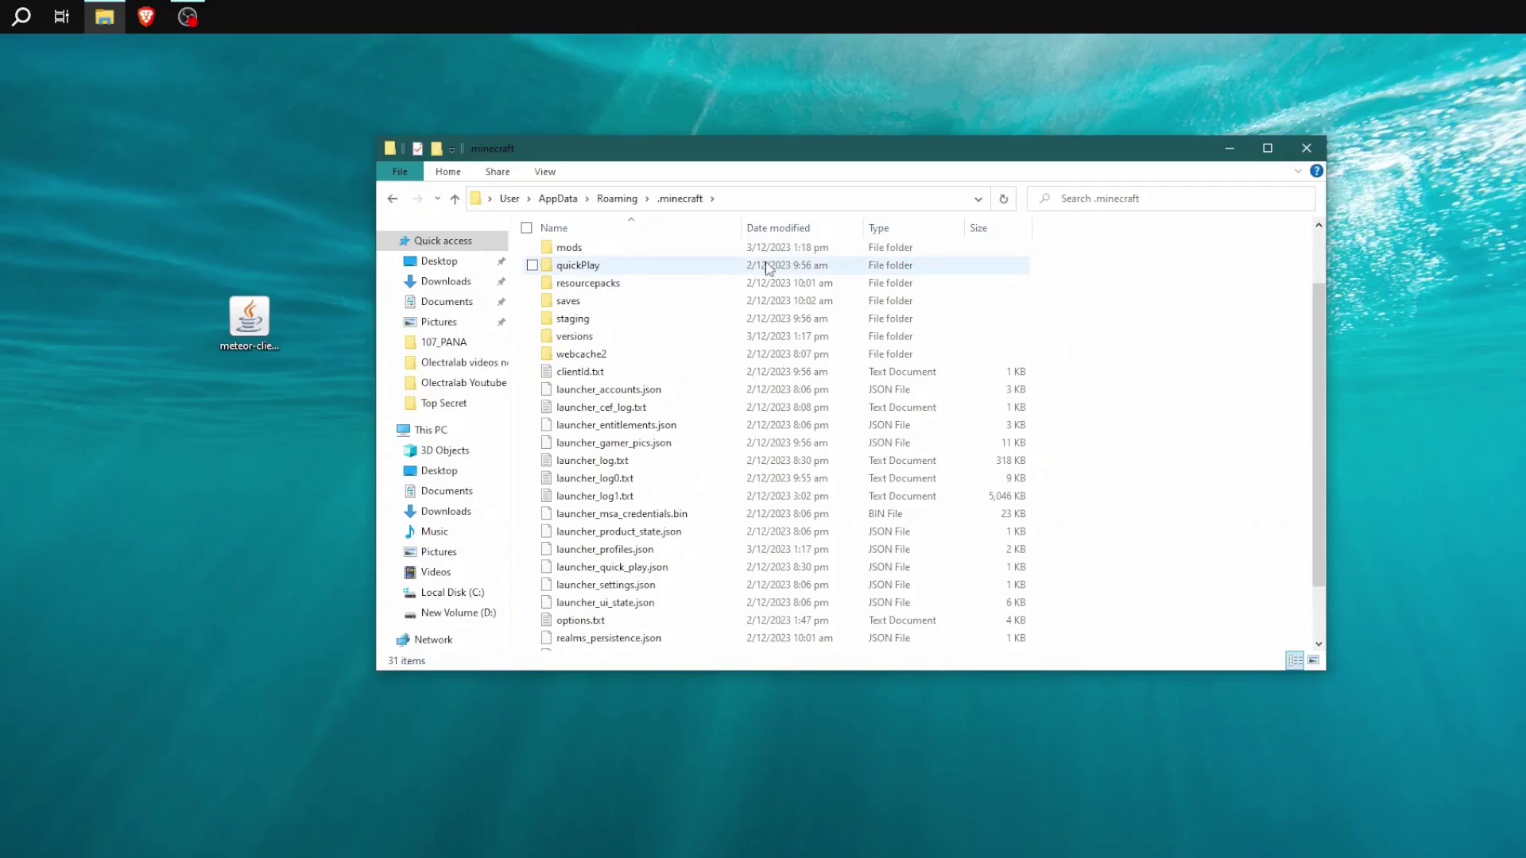
Step: Open the mods folder and move the meteor-client jar from the desktop into it
double_click(589, 247)
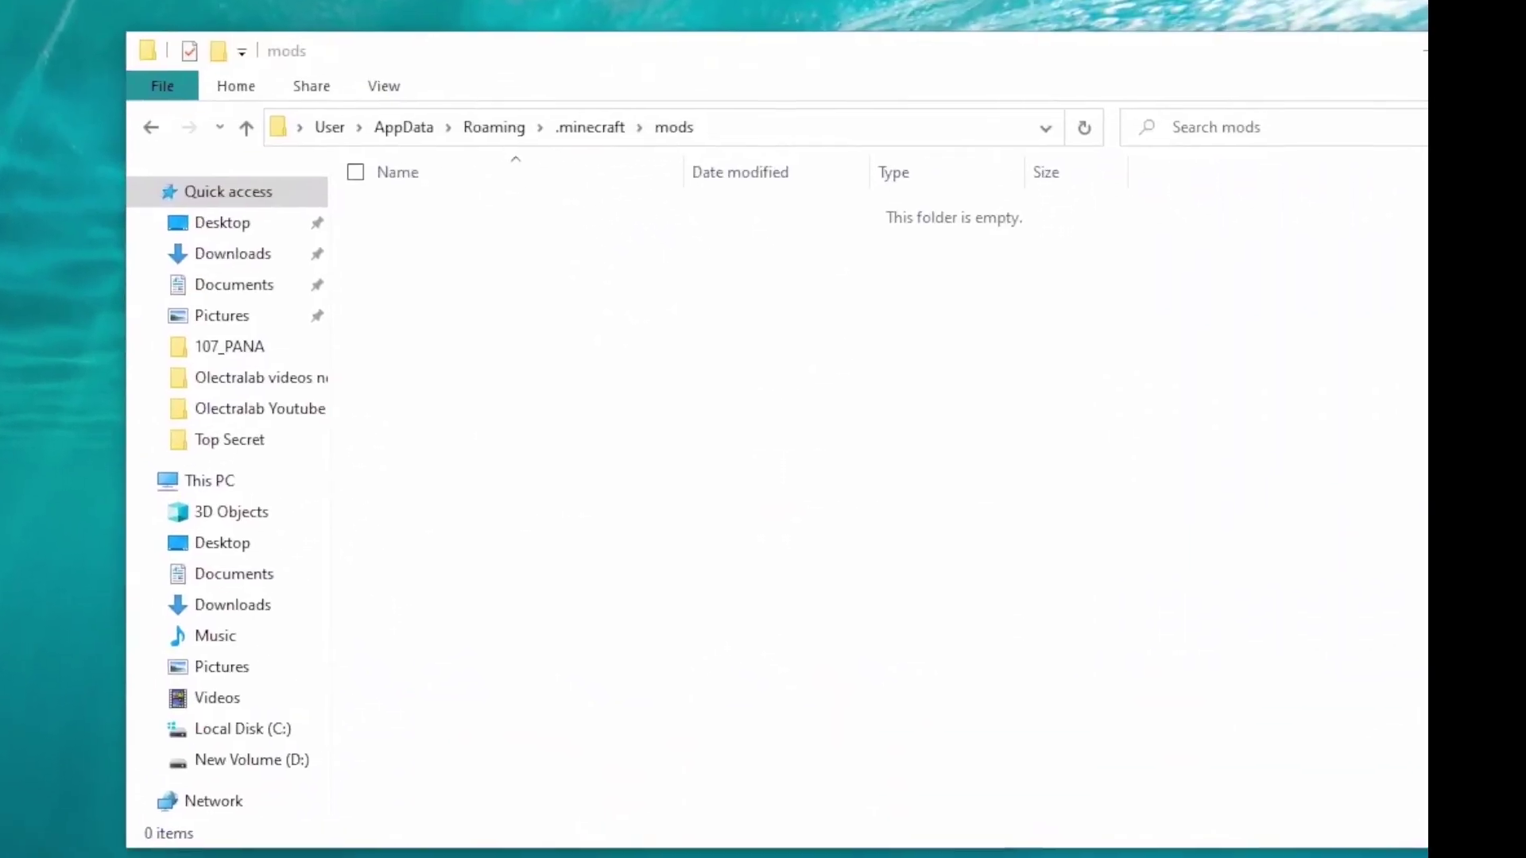
drag(127, 420, 399, 161)
drag(531, 313, 531, 312)
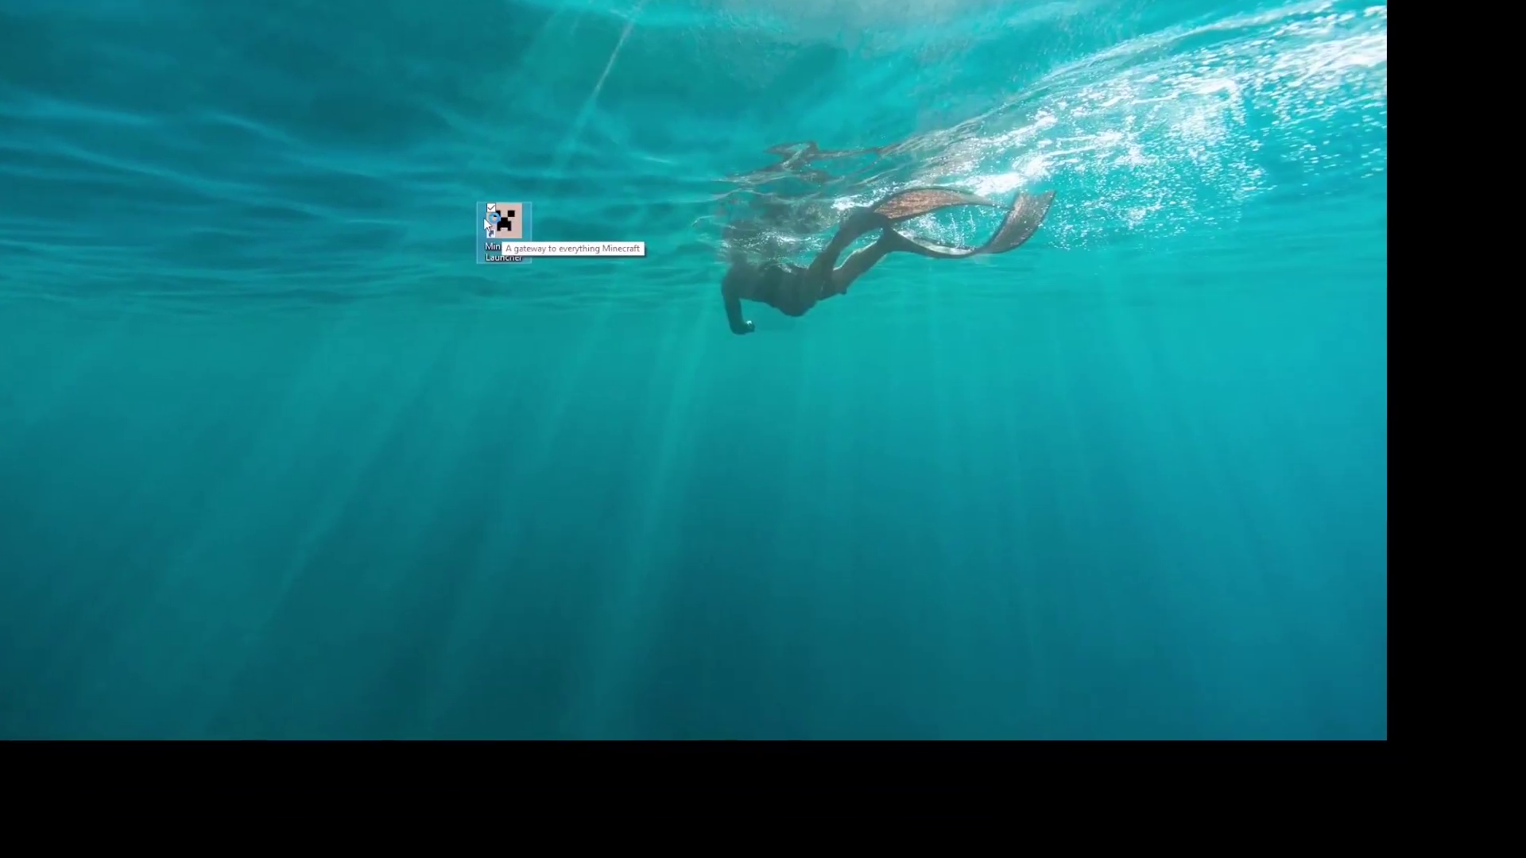
Step: Start the Minecraft Launcher and rearrange its window and desktop shortcut so that they do not overlap
double_click(487, 225)
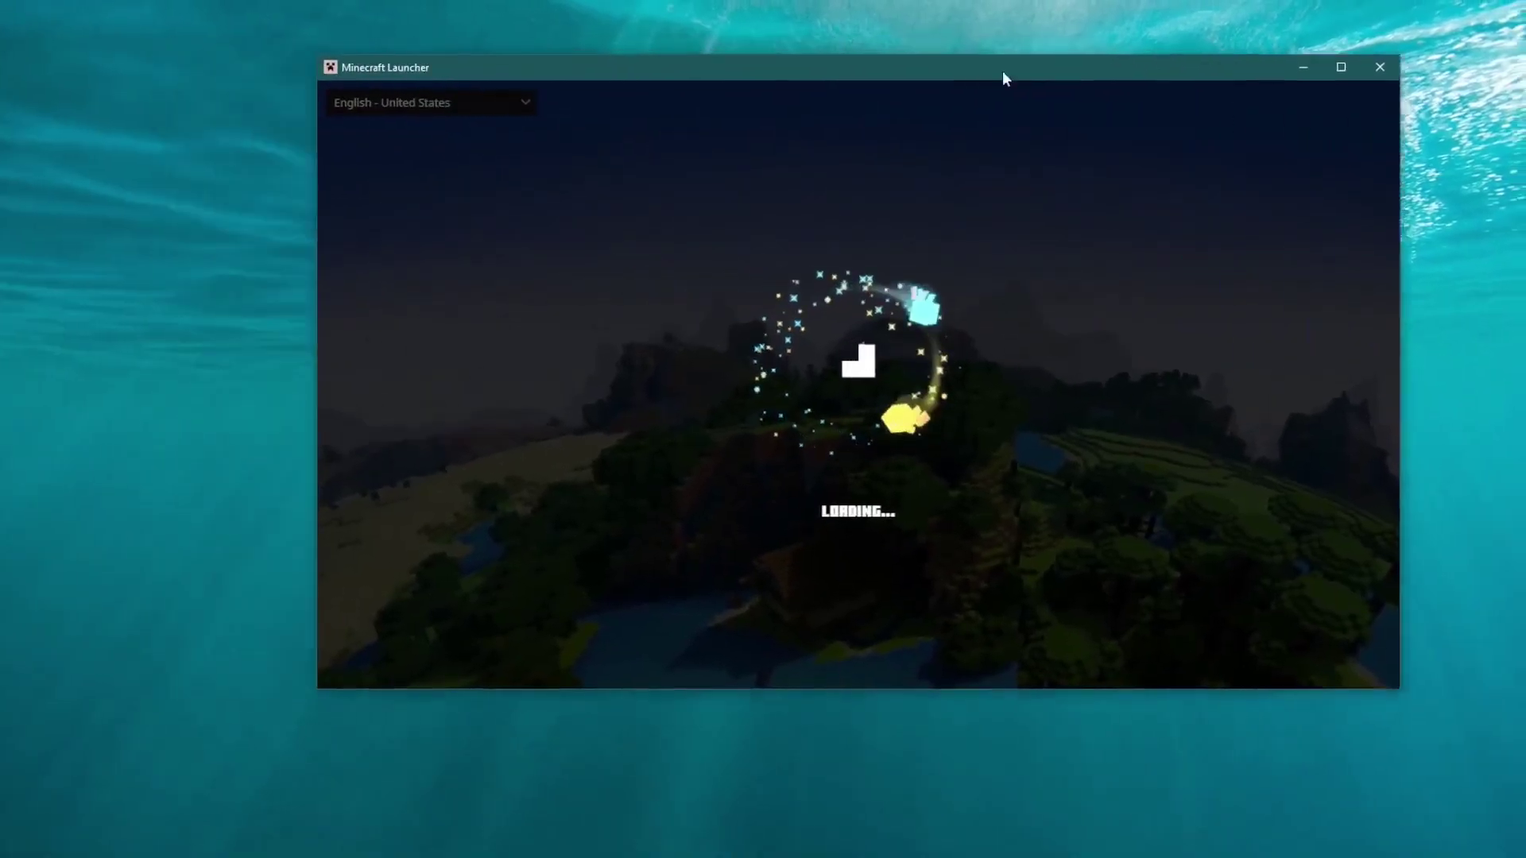
drag(1003, 70, 1340, 96)
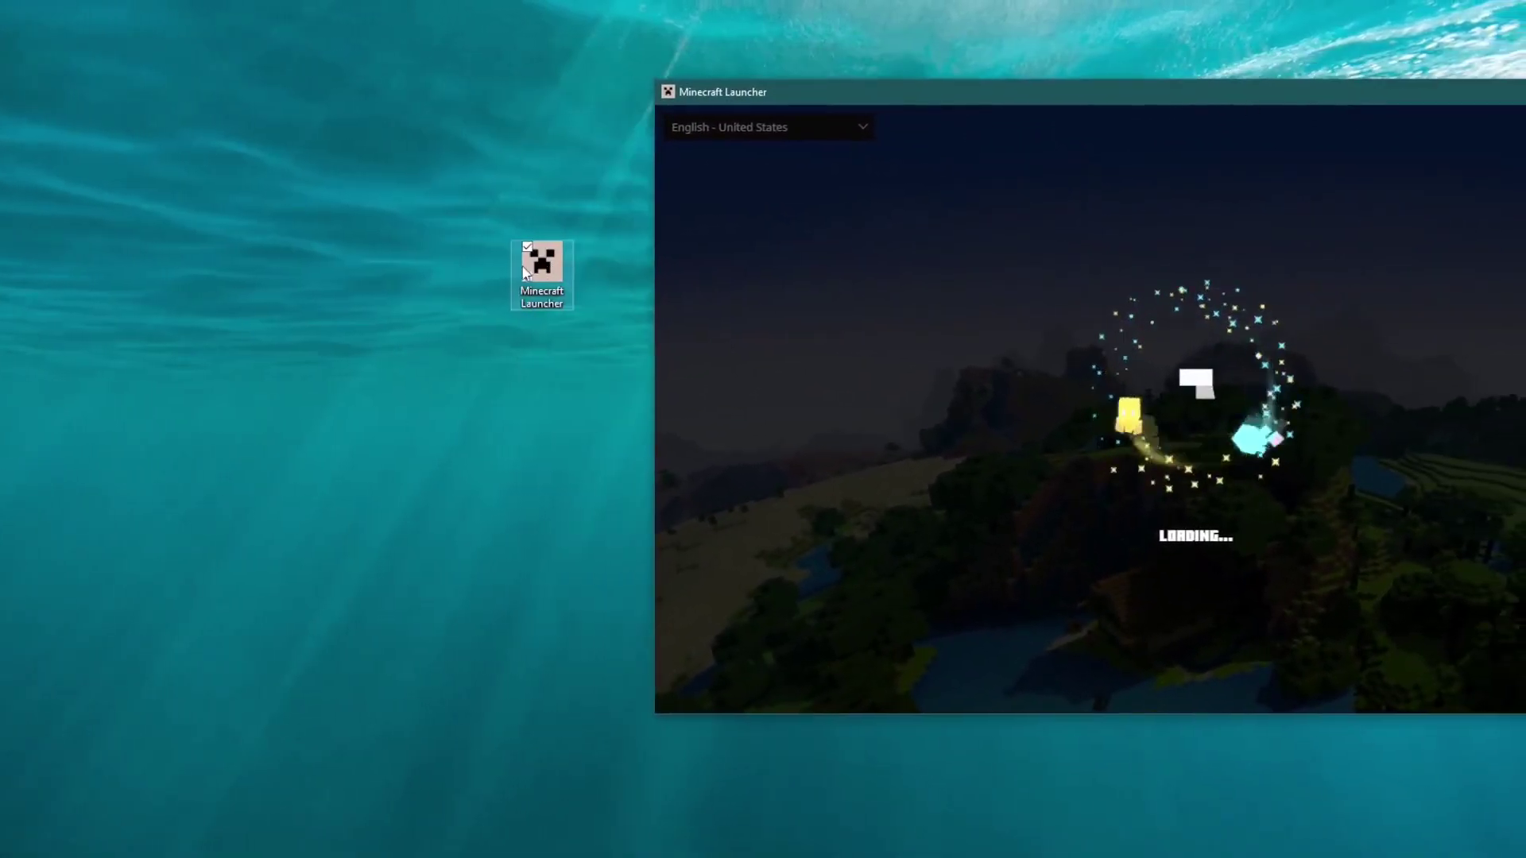
drag(525, 265, 14, 435)
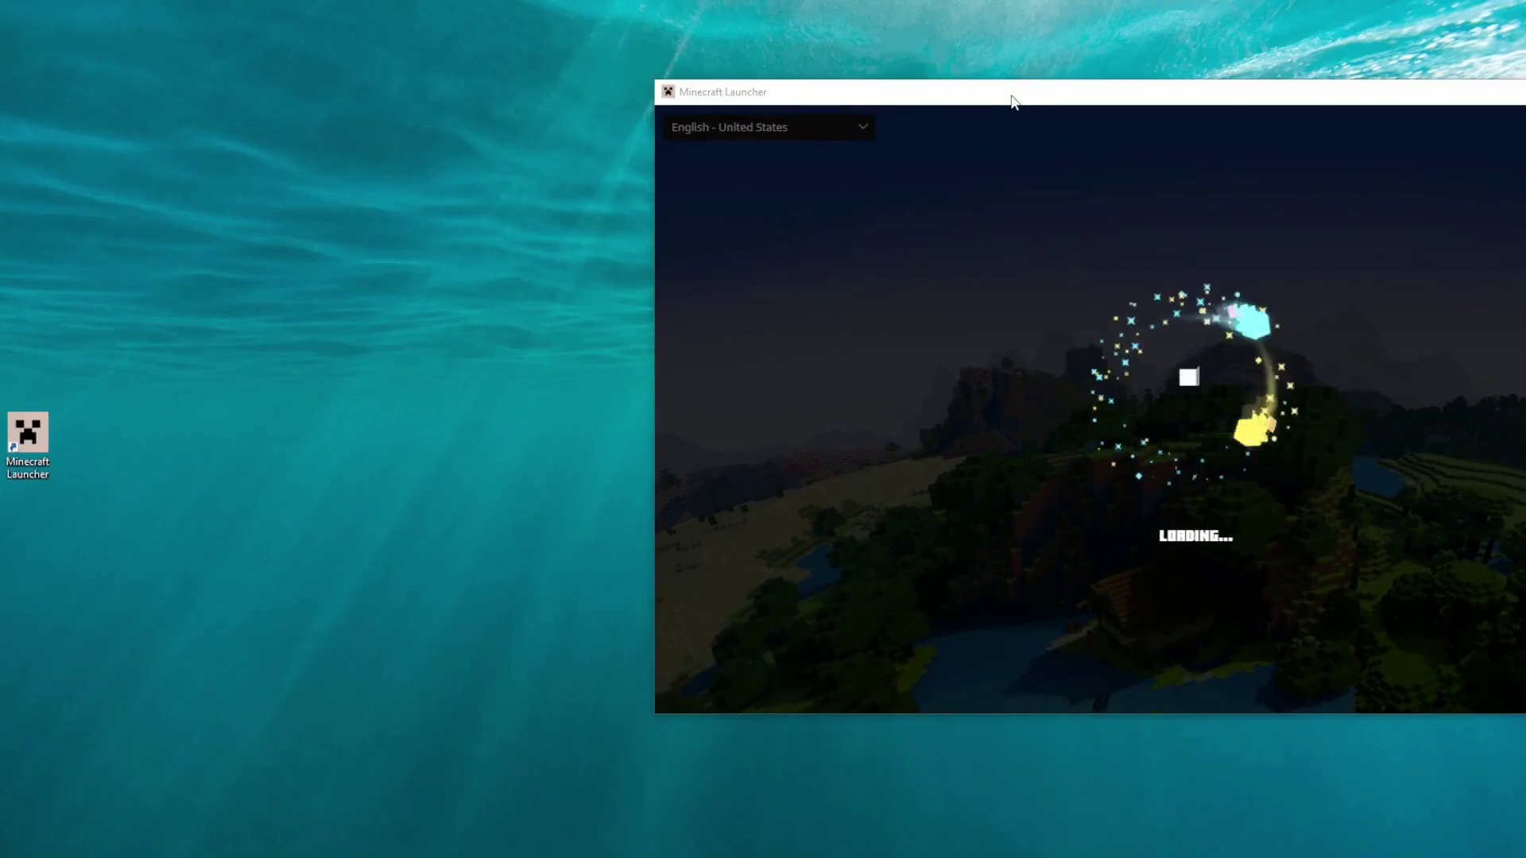
drag(1011, 95, 620, 73)
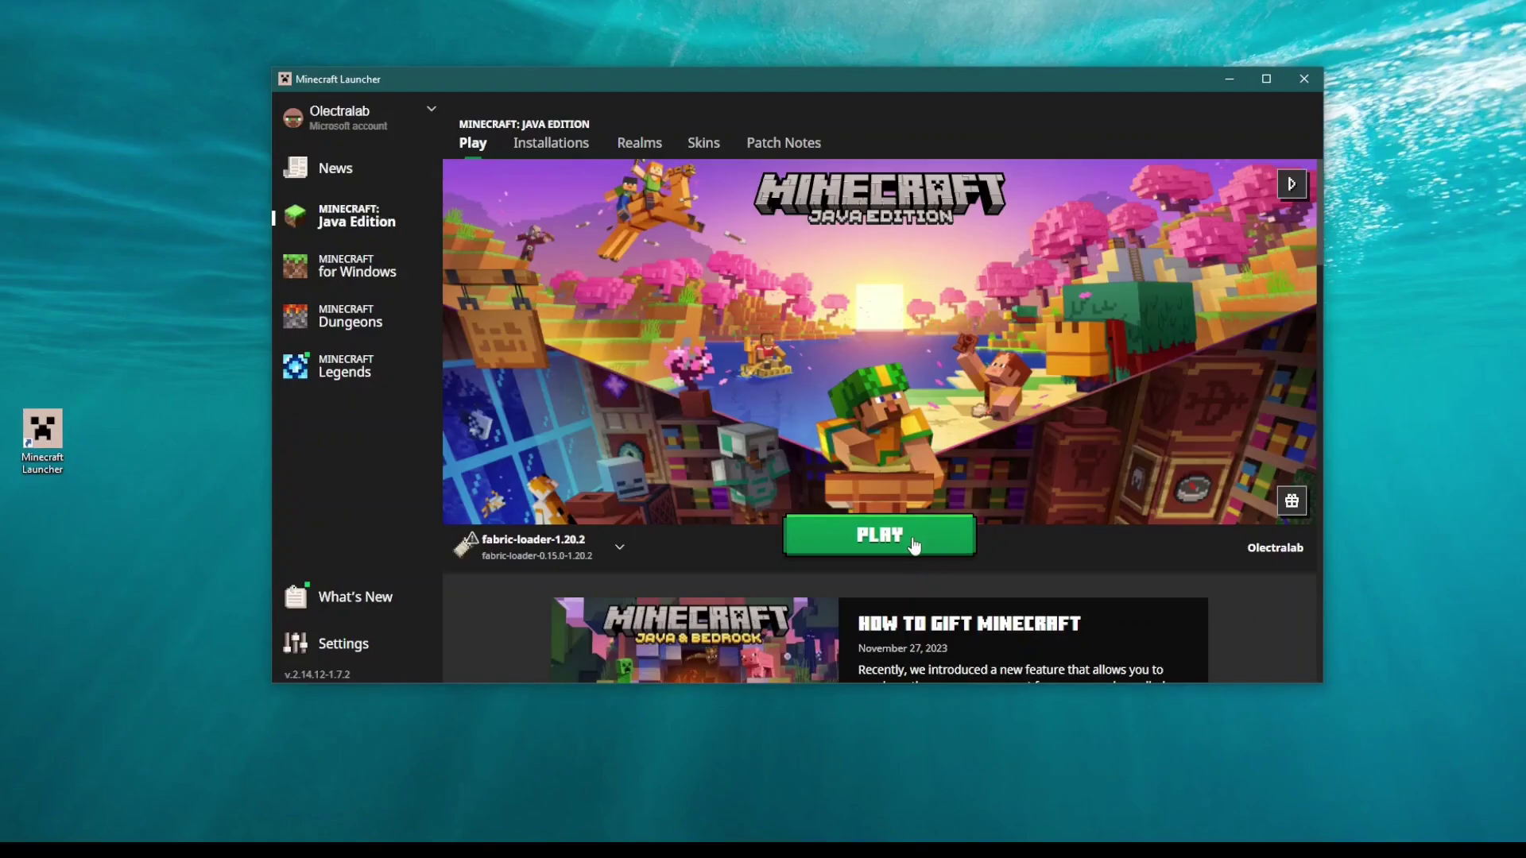
Step: Choose the fabric-loader-1.20.2 installation and launch Minecraft: Java Edition
click(610, 546)
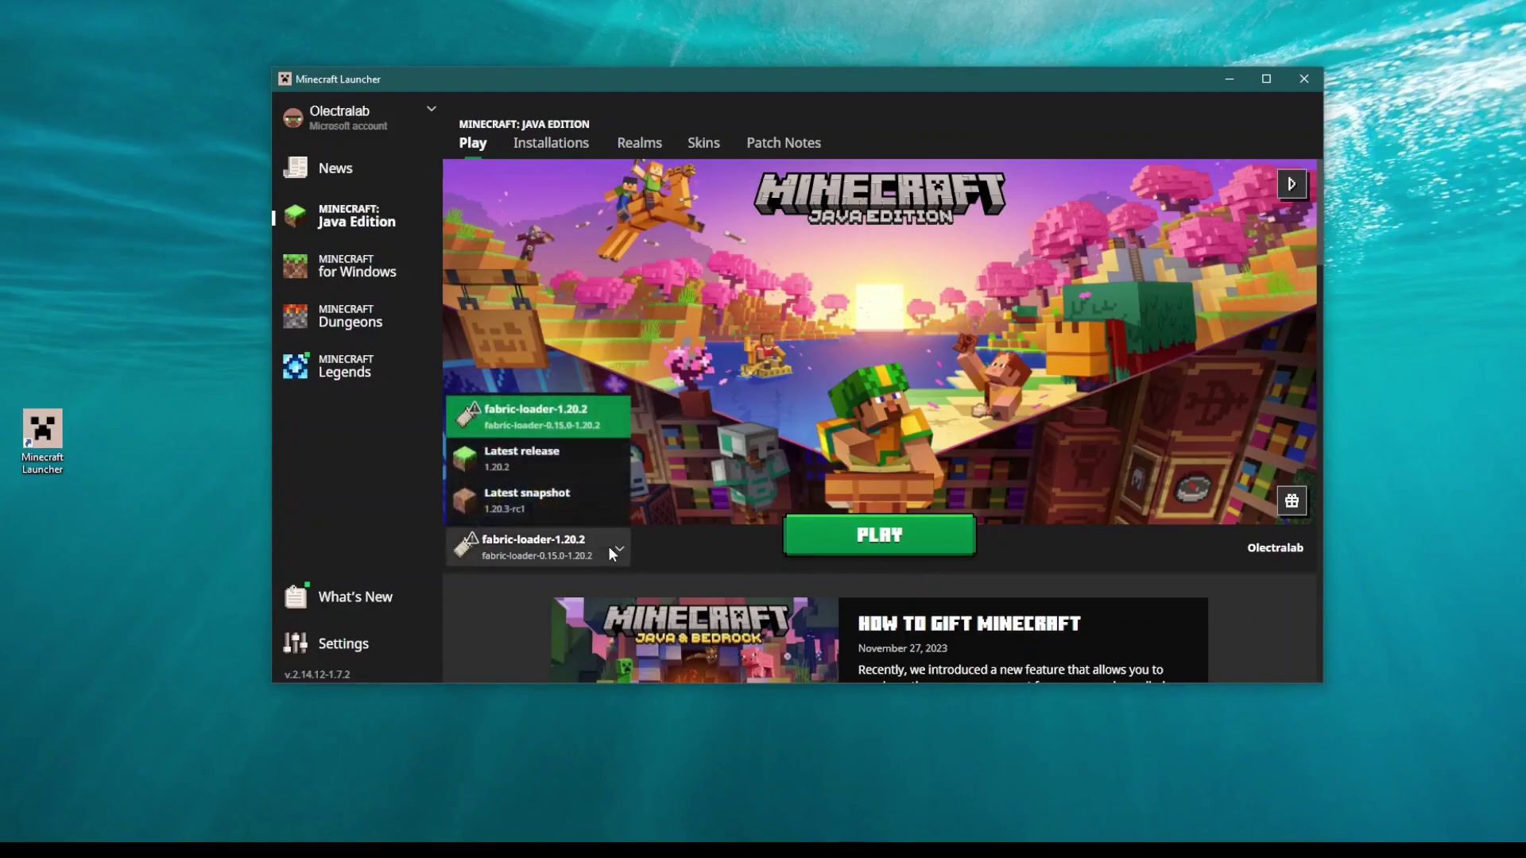
click(569, 421)
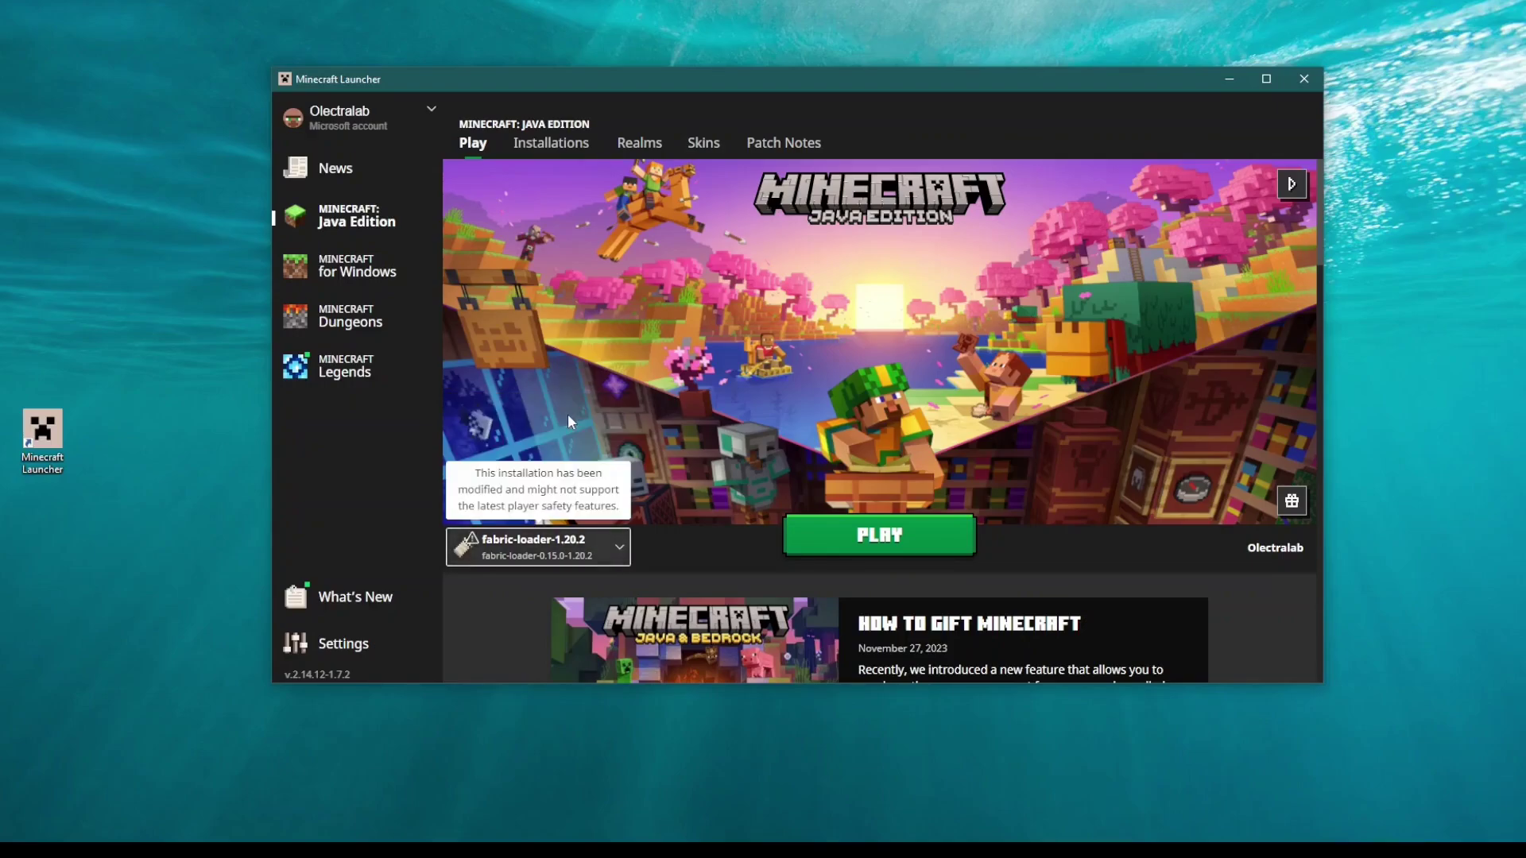
click(927, 534)
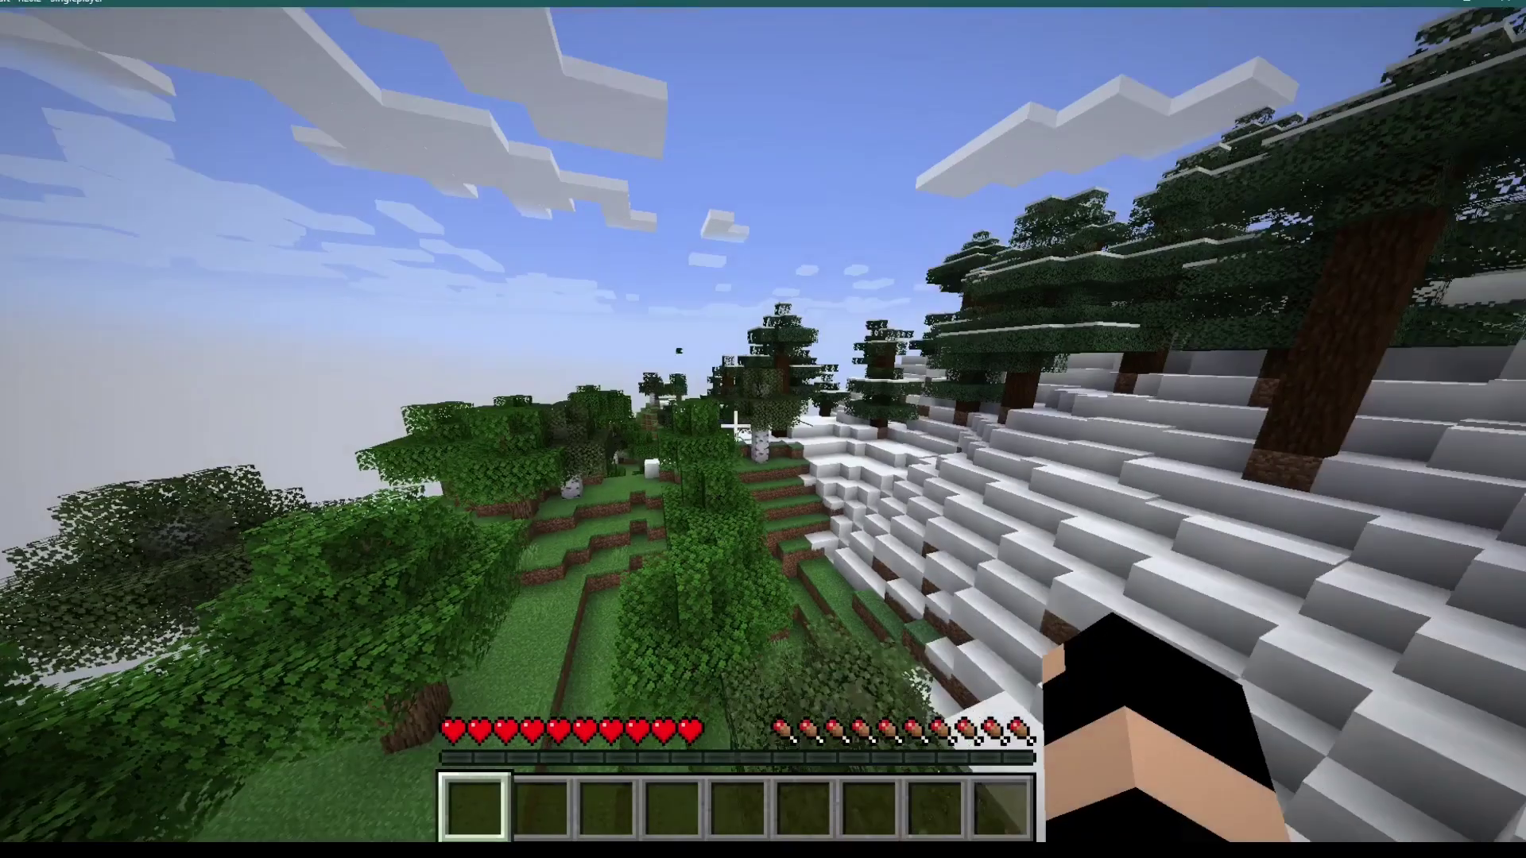
Step: Walk forward in the game world, open the Meteor Client module list and inspect the No Fall movement module
key(w)
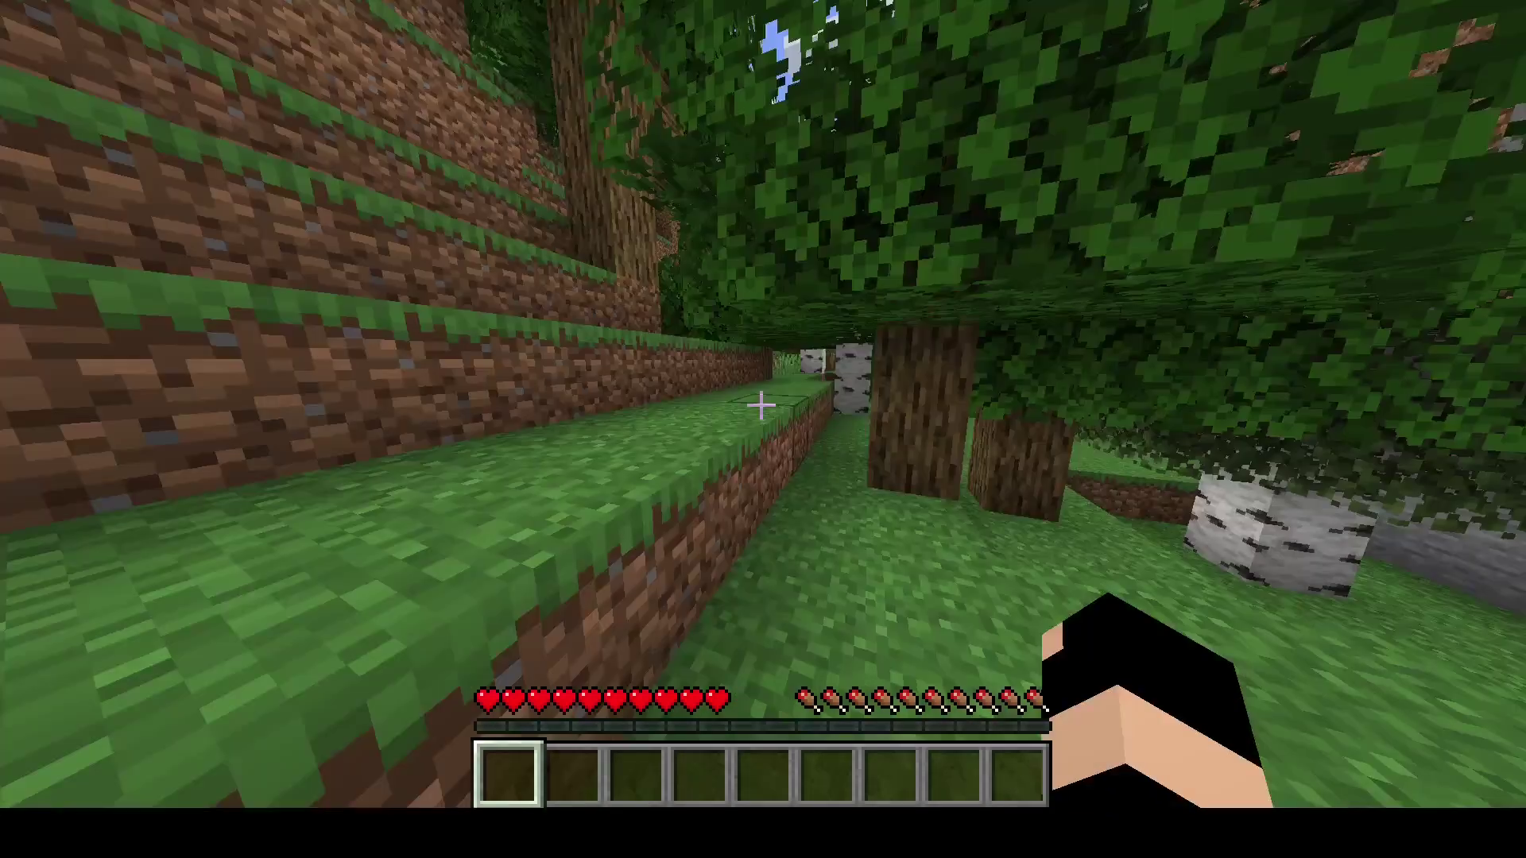
key(w)
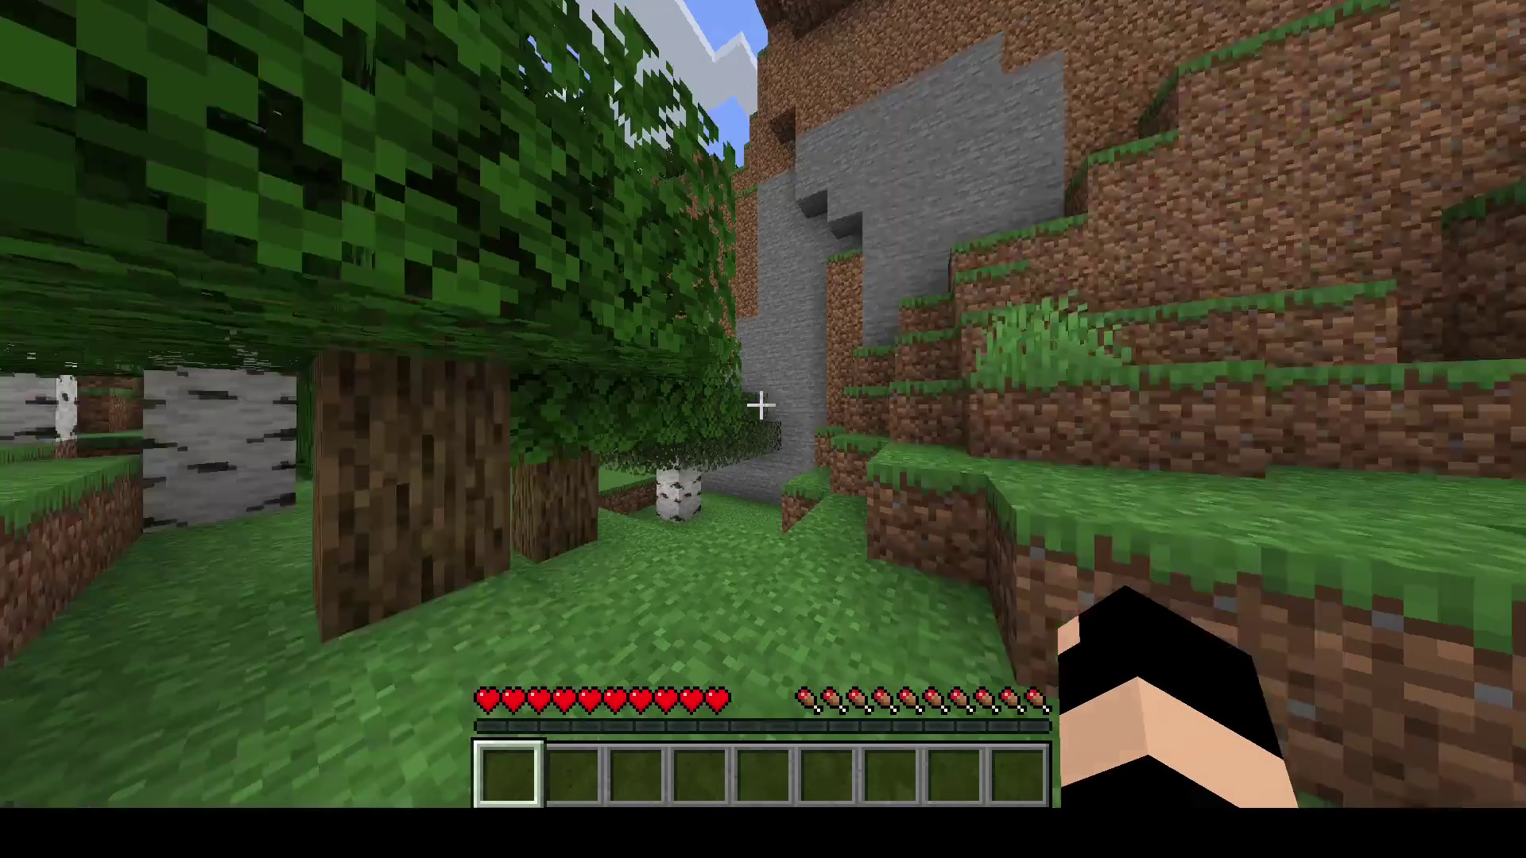
key(Shift_R)
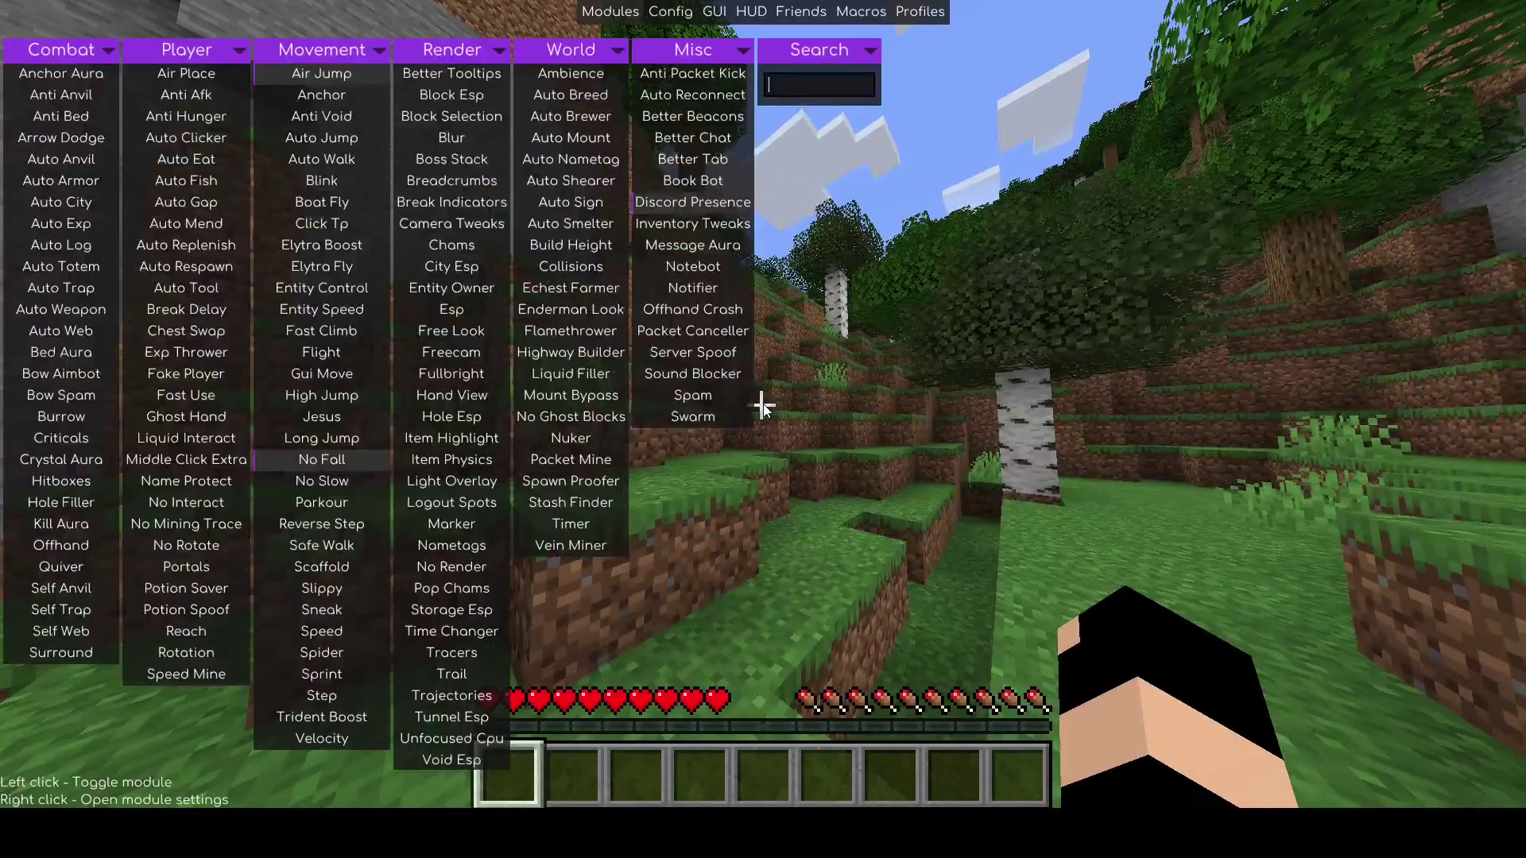
click(318, 465)
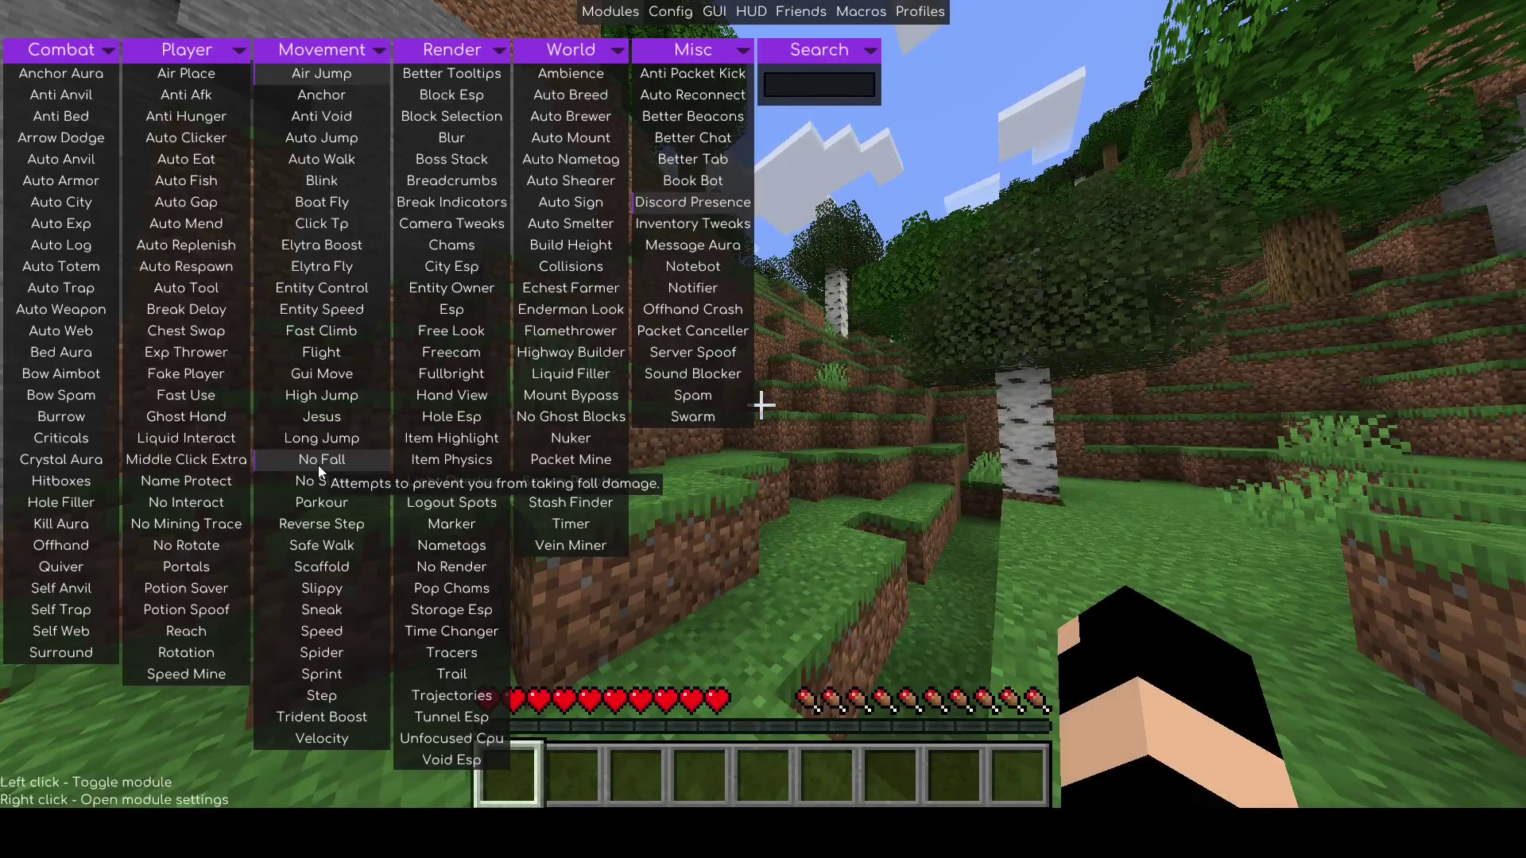
Step: Open the settings of the No Fall movement module, review its options, and return to the game world
click(318, 466)
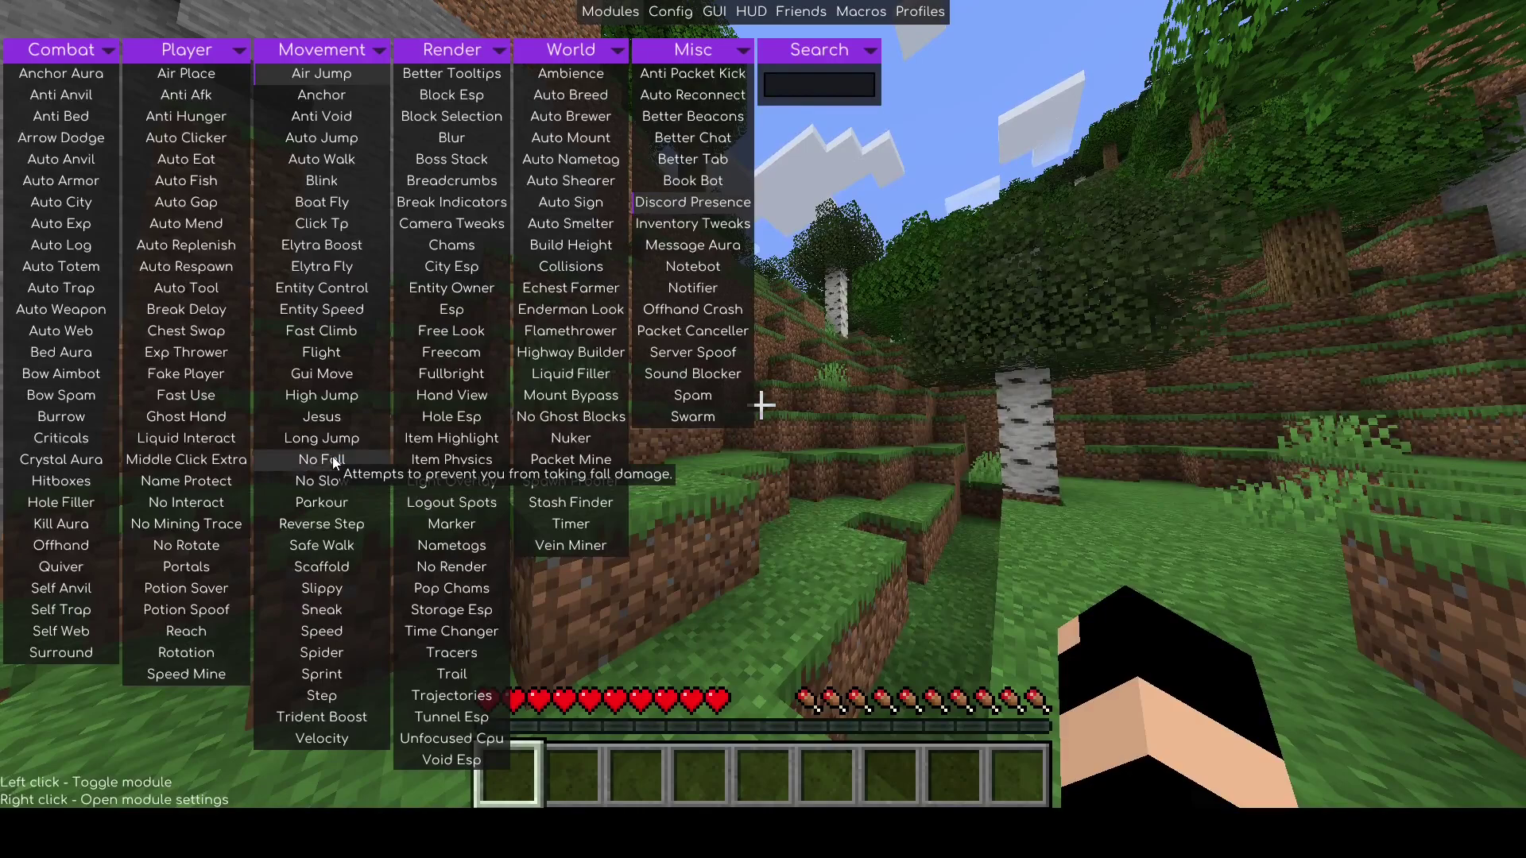
right_click(334, 461)
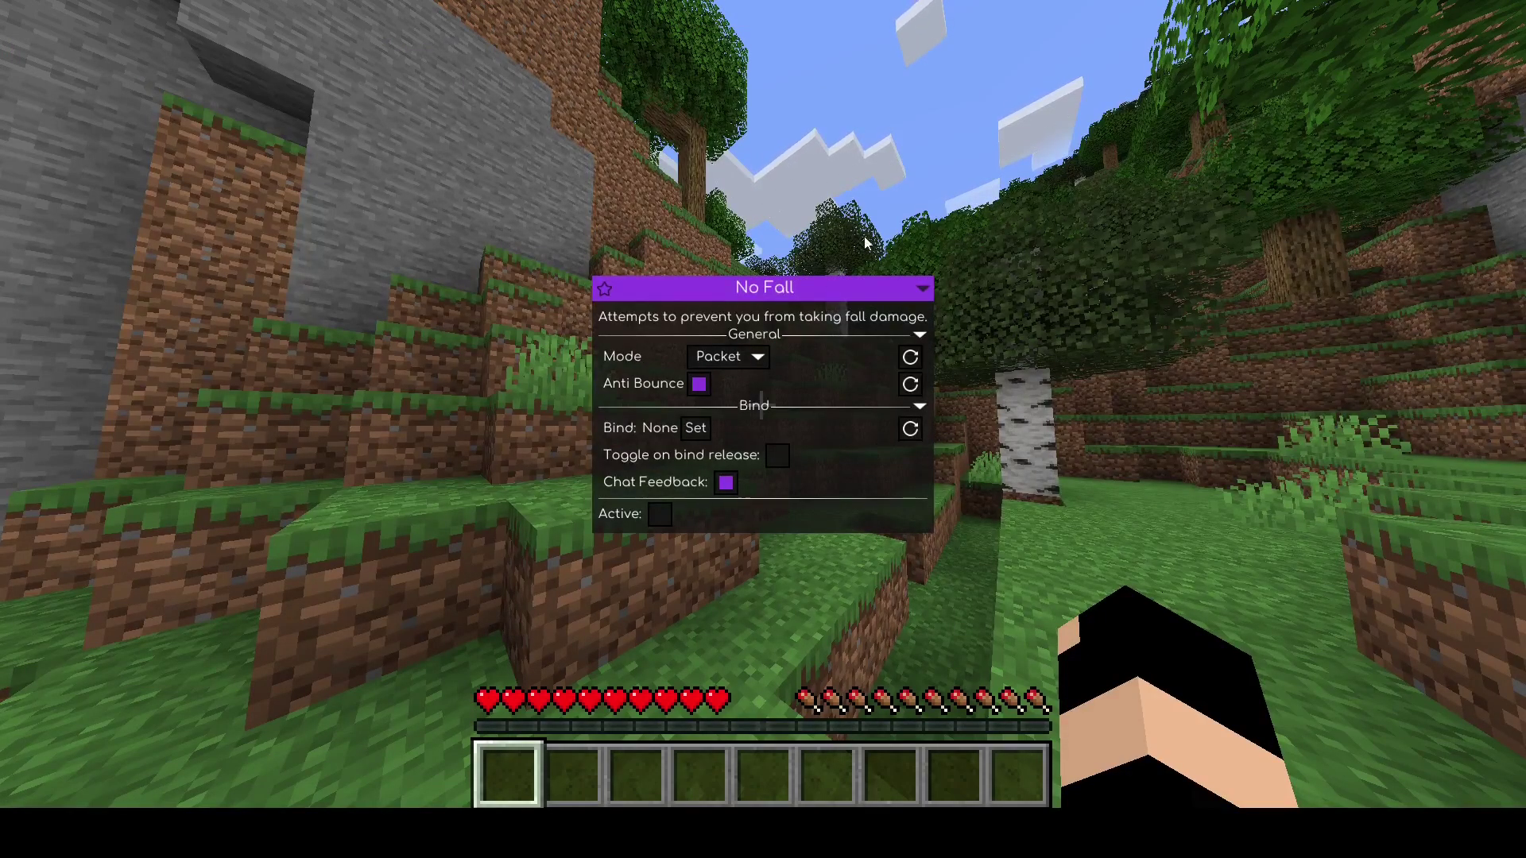
key(Escape)
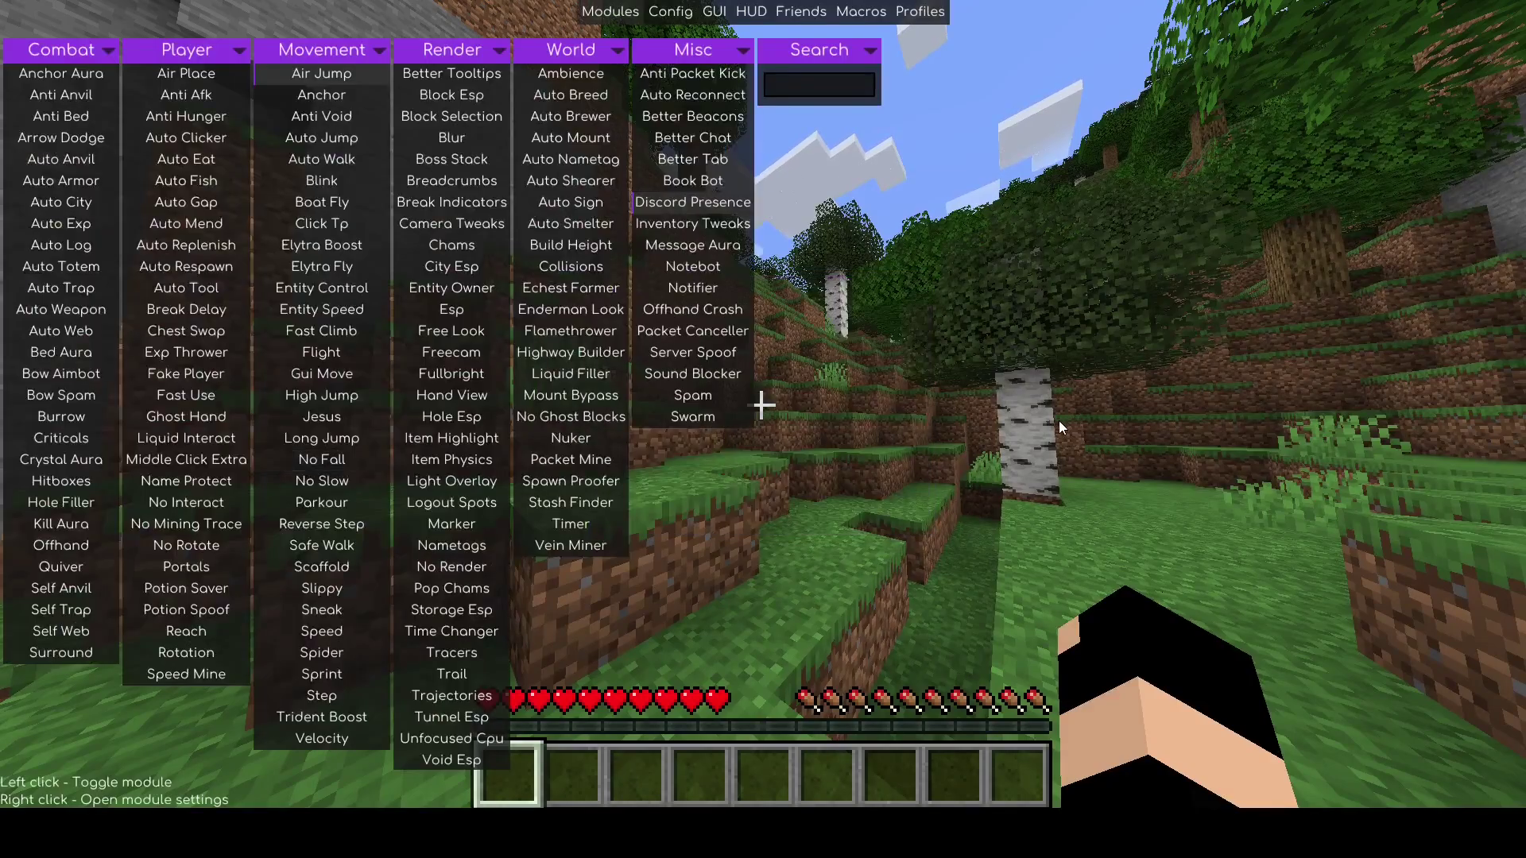
key(Escape)
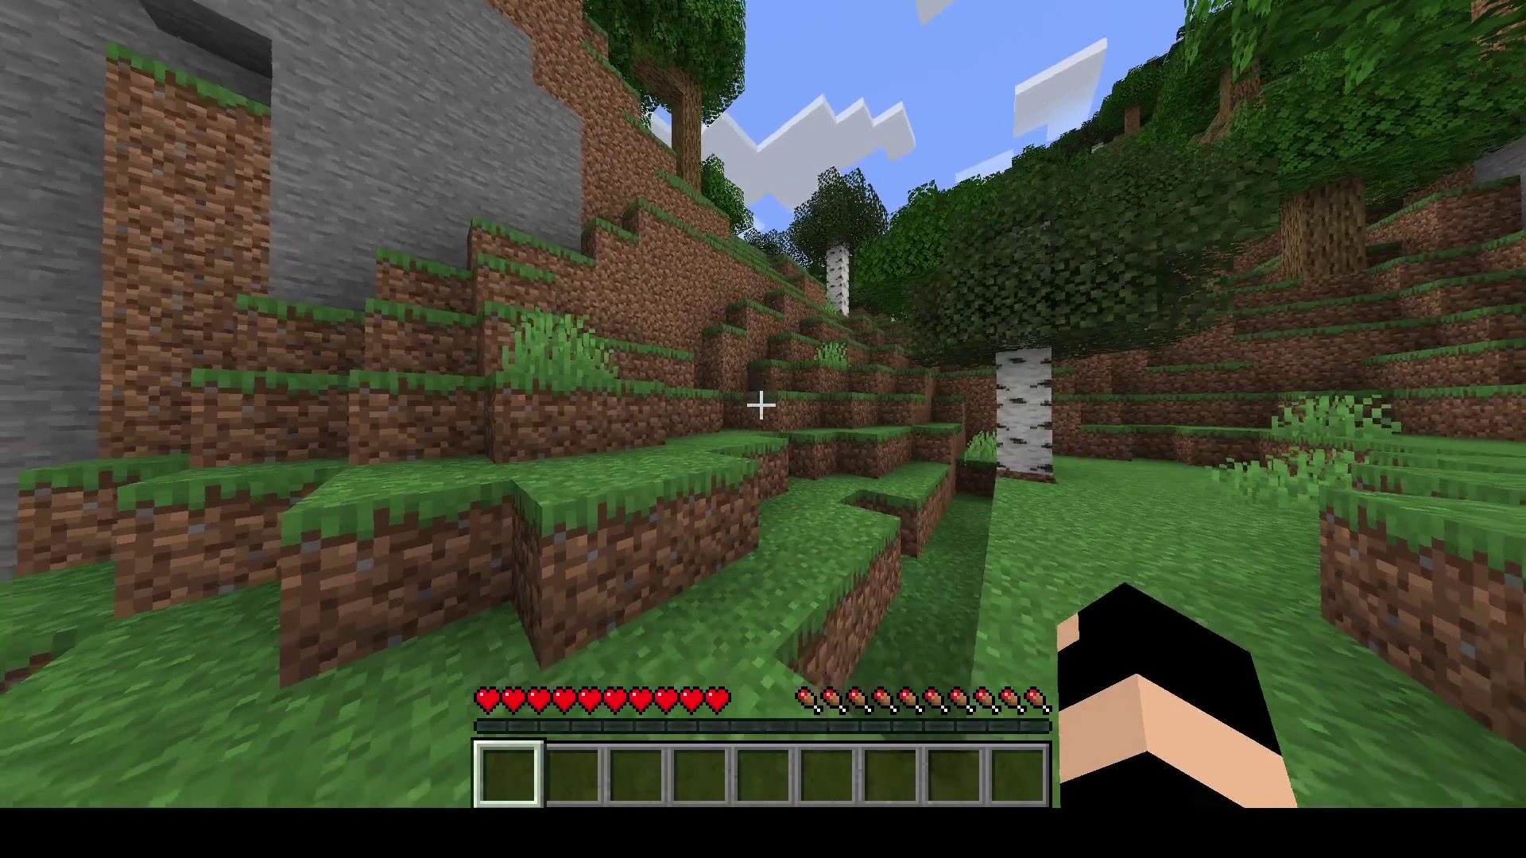
Step: Reopen the Meteor Client interface and view its Config, GUI, Friends, Macros and Profiles pages, ending back on Modules
key(Shift_R)
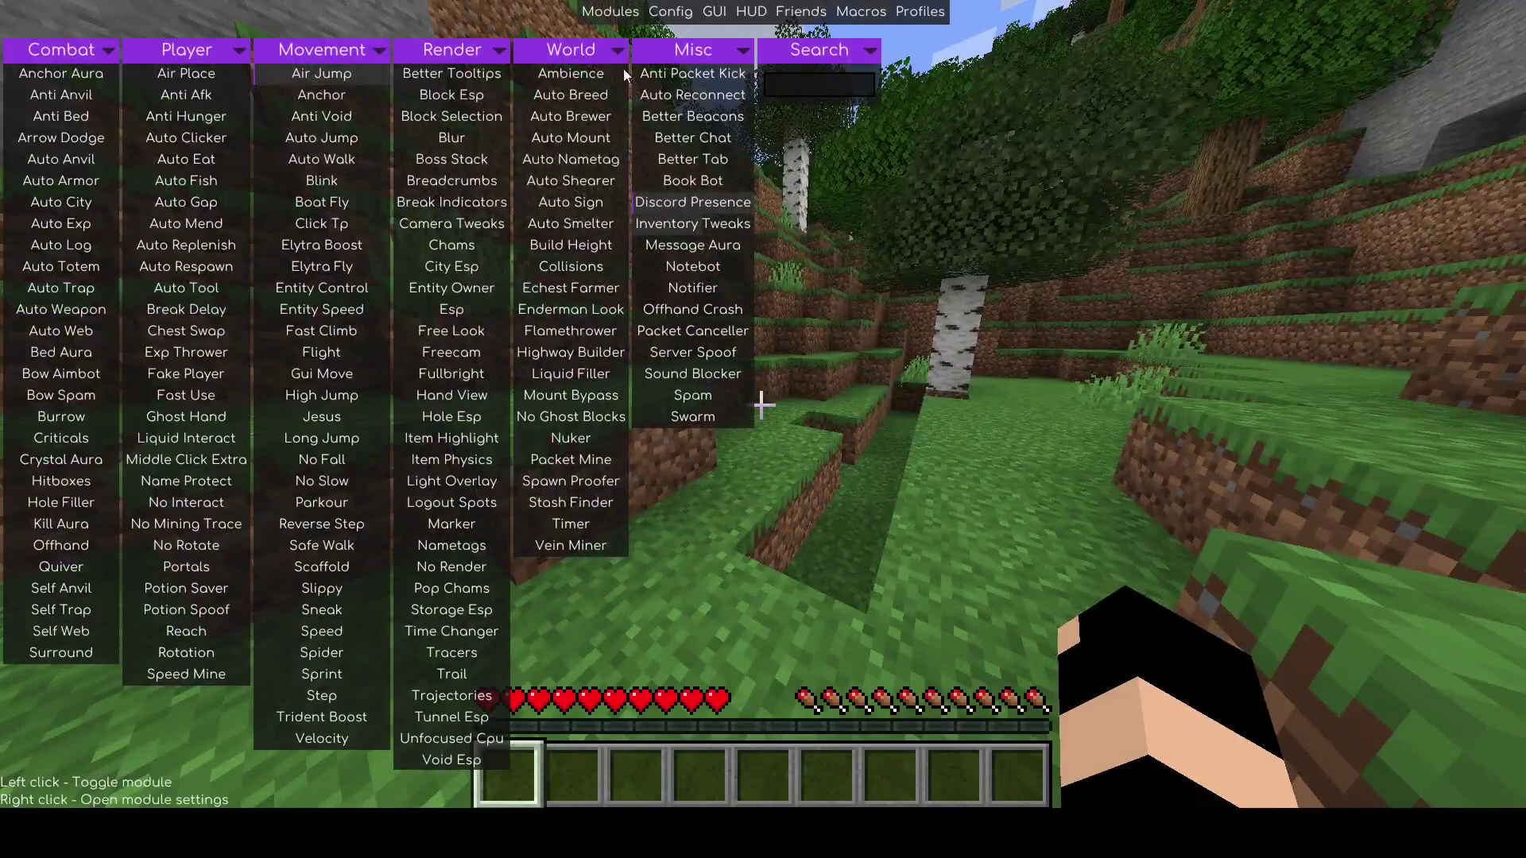
click(670, 13)
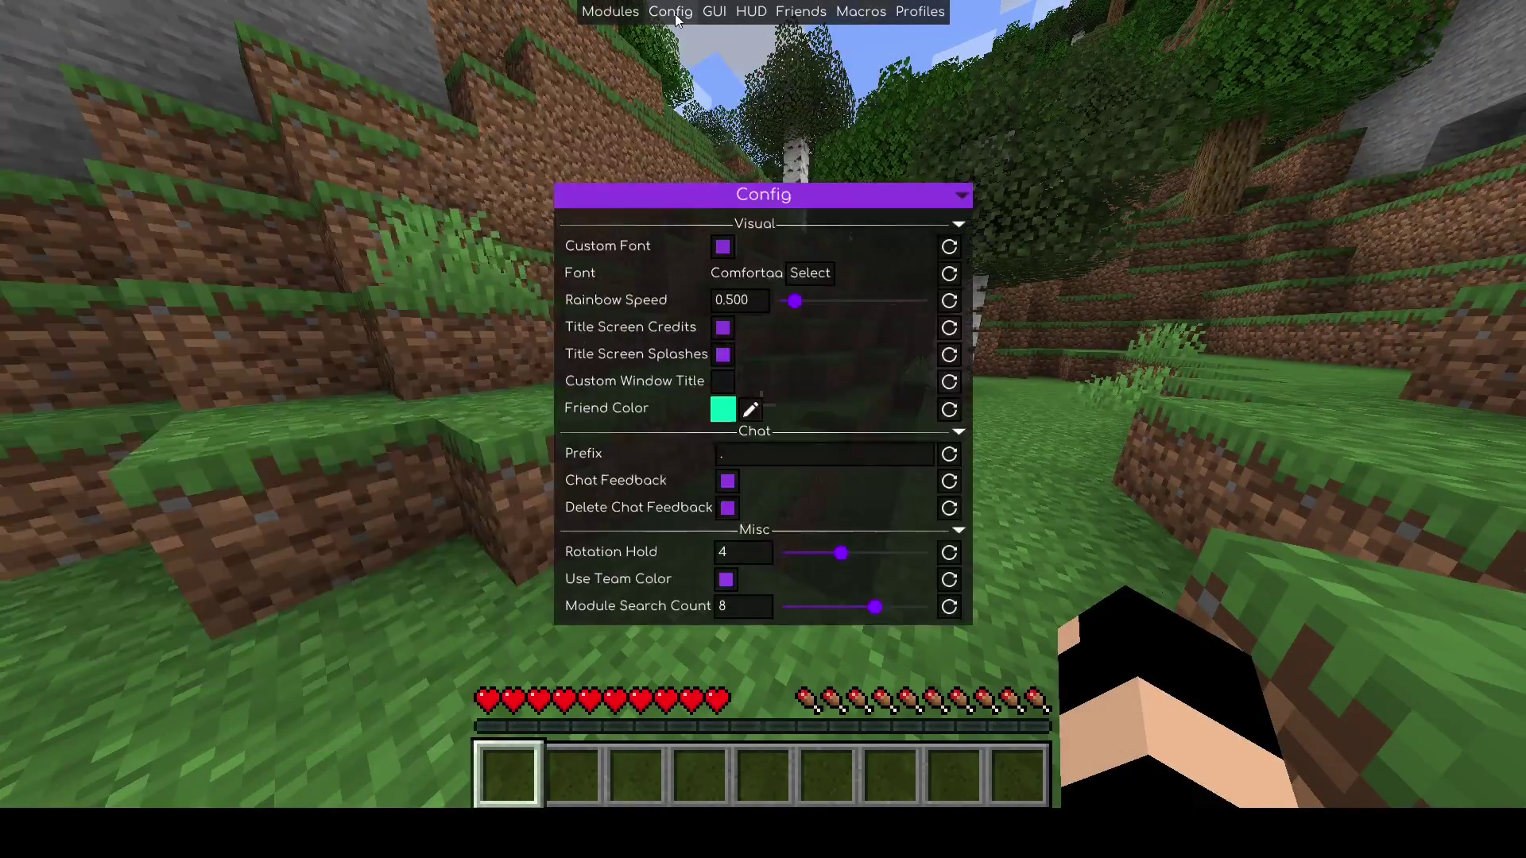
click(714, 12)
click(802, 13)
click(862, 14)
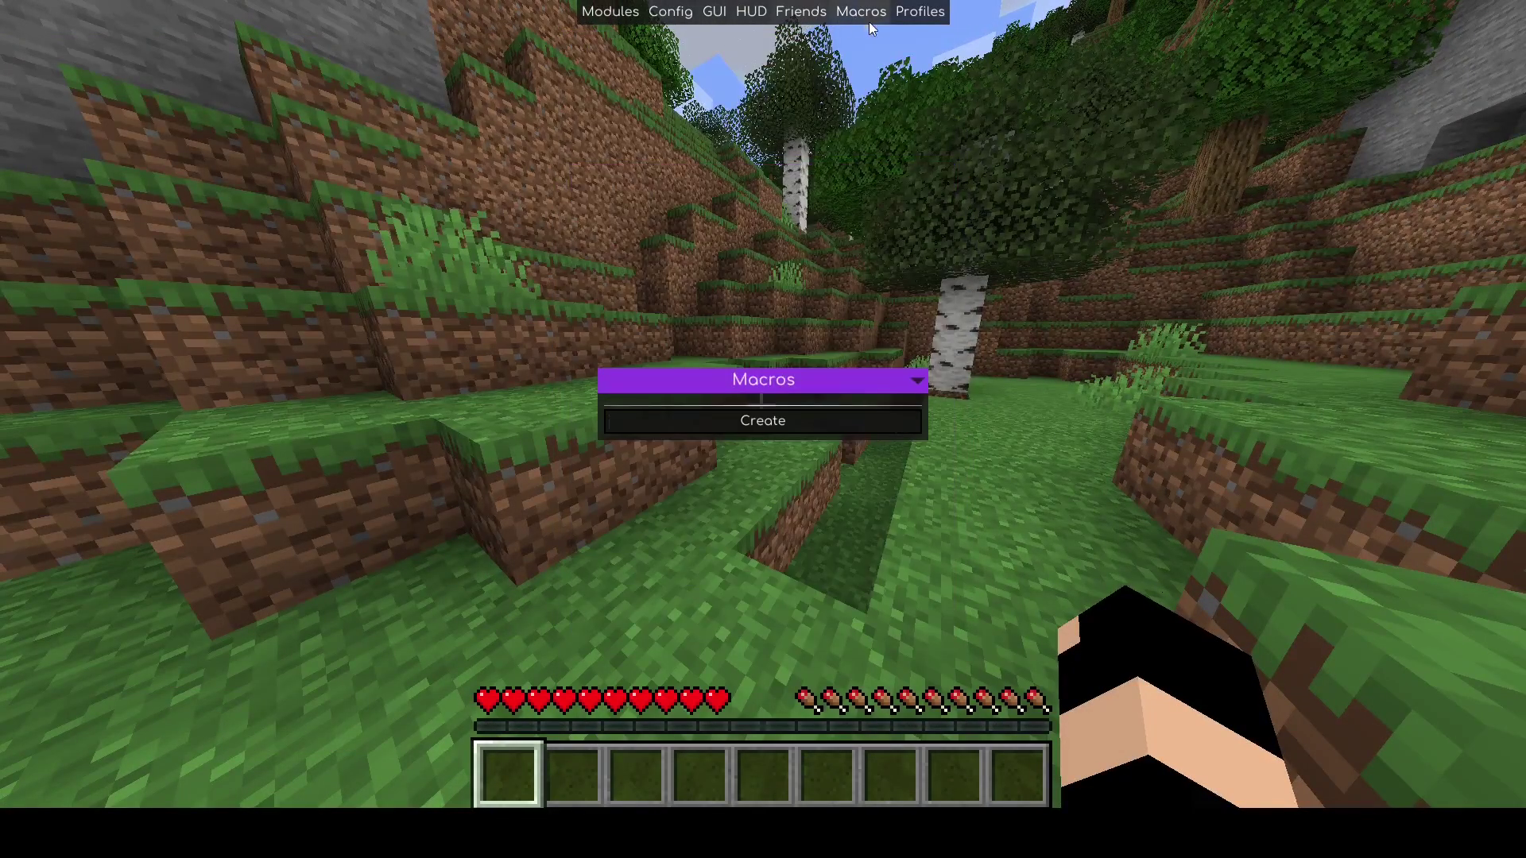
click(918, 14)
click(619, 15)
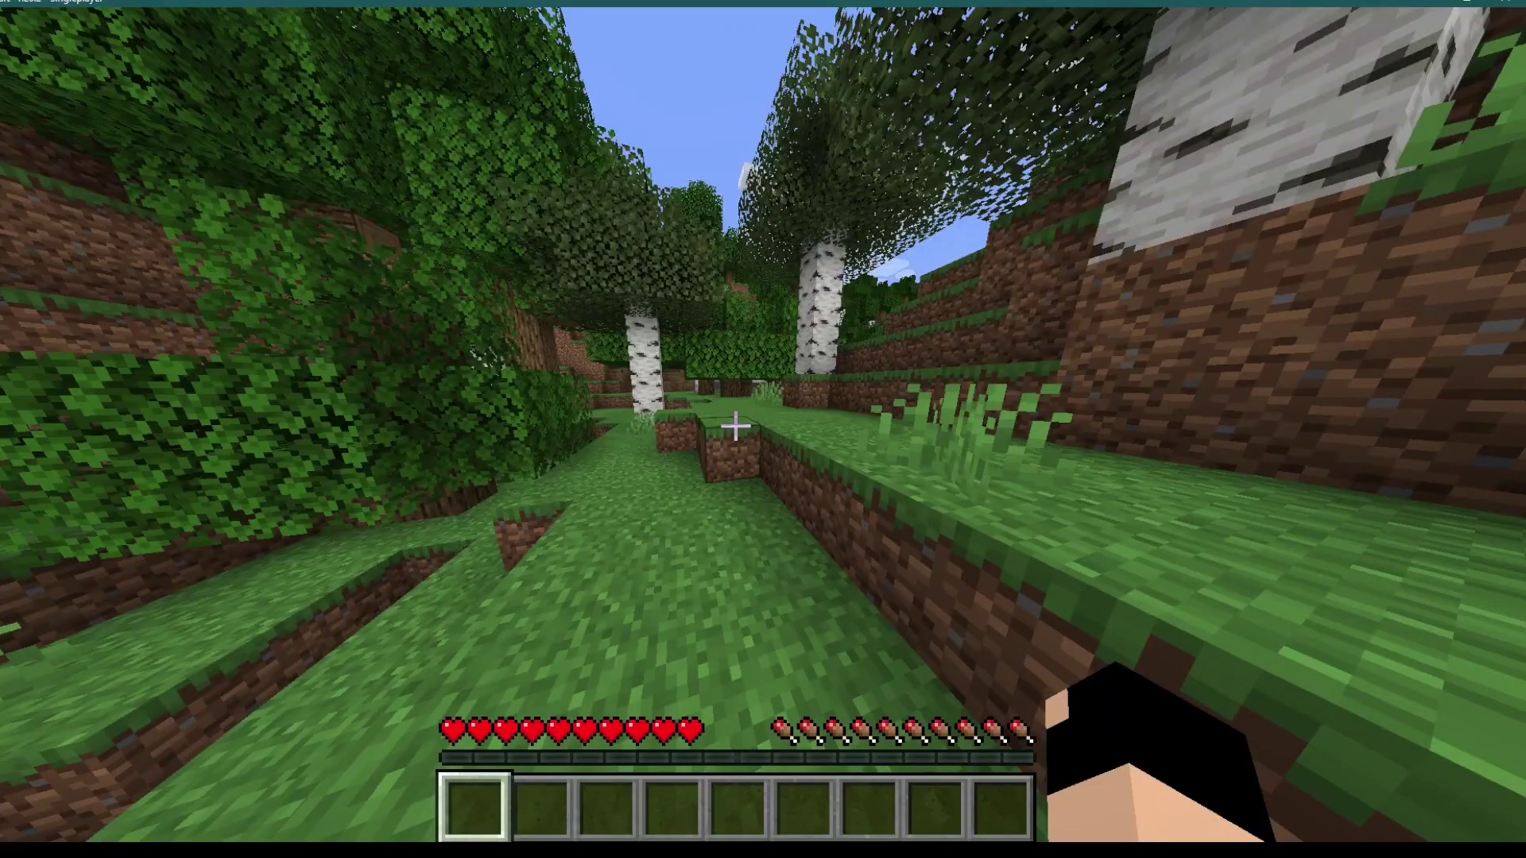
Step: Bring up the module list again in the game world and read the description of the Bow Aimbot combat module
key(Shift_R)
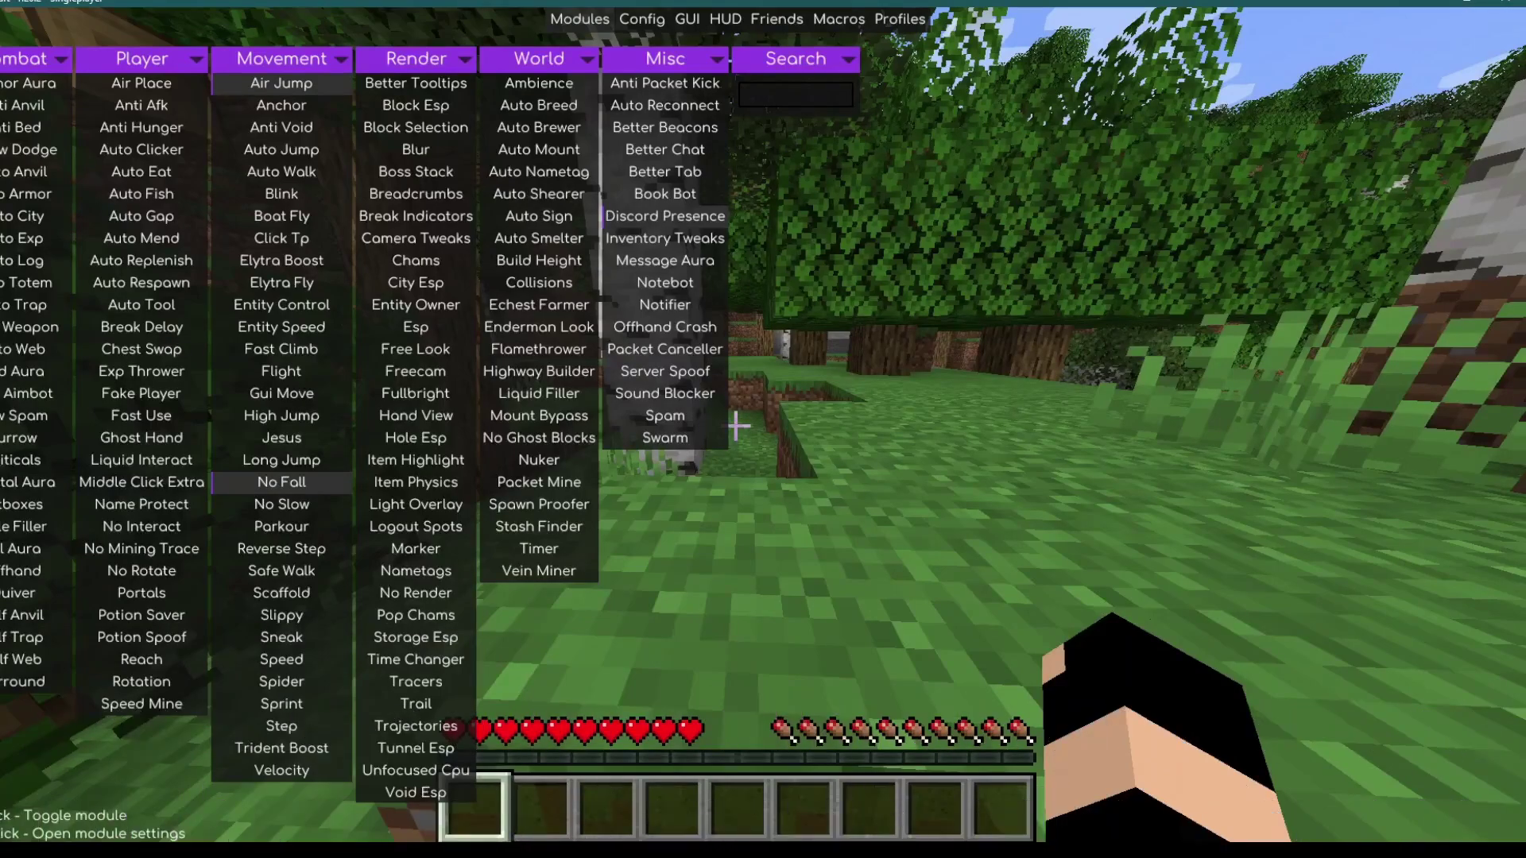
mouse_move(28, 393)
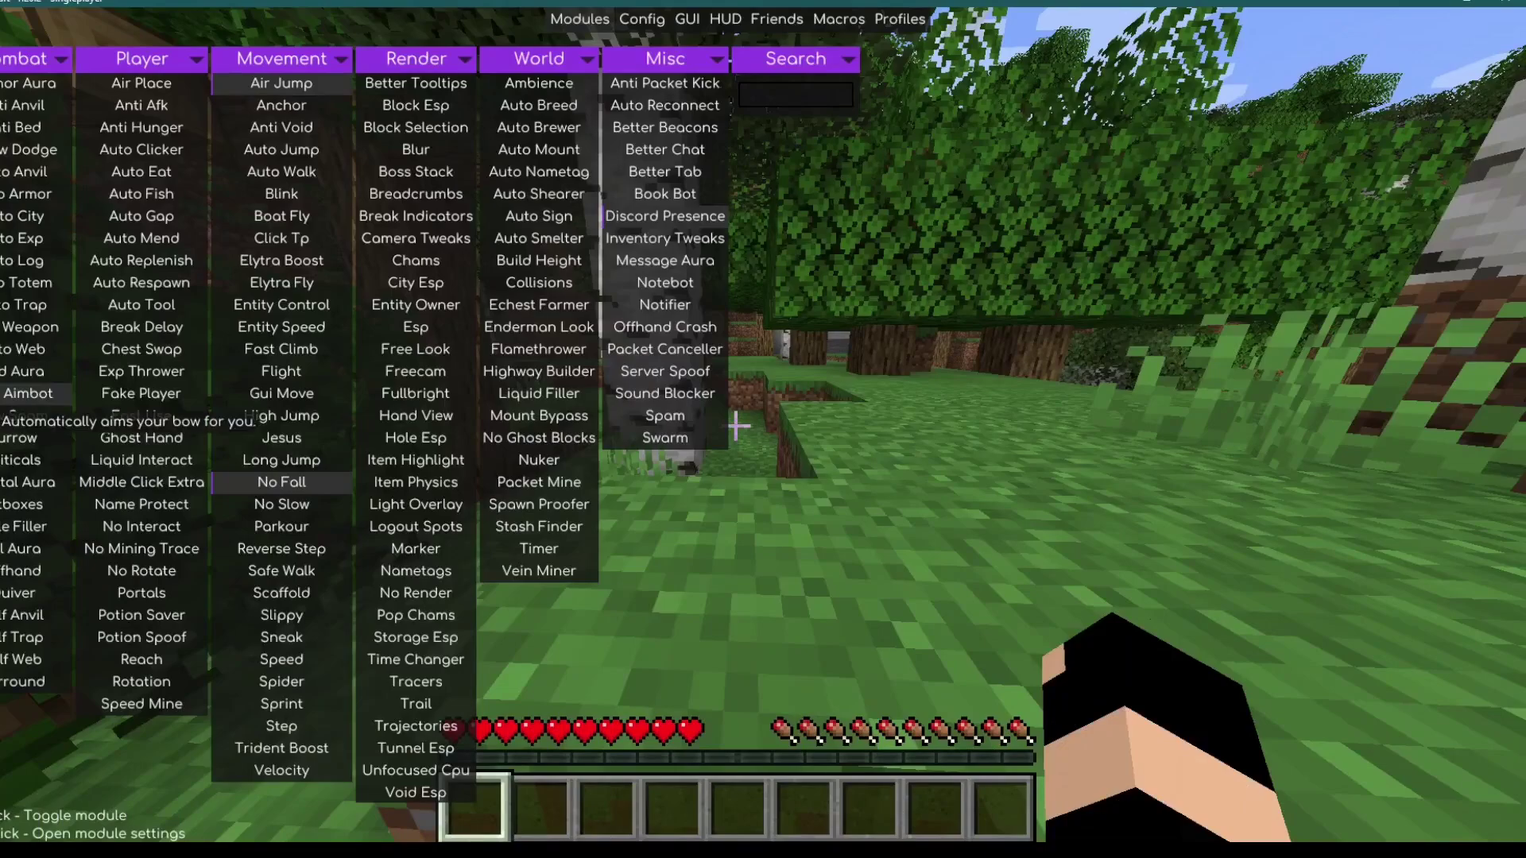